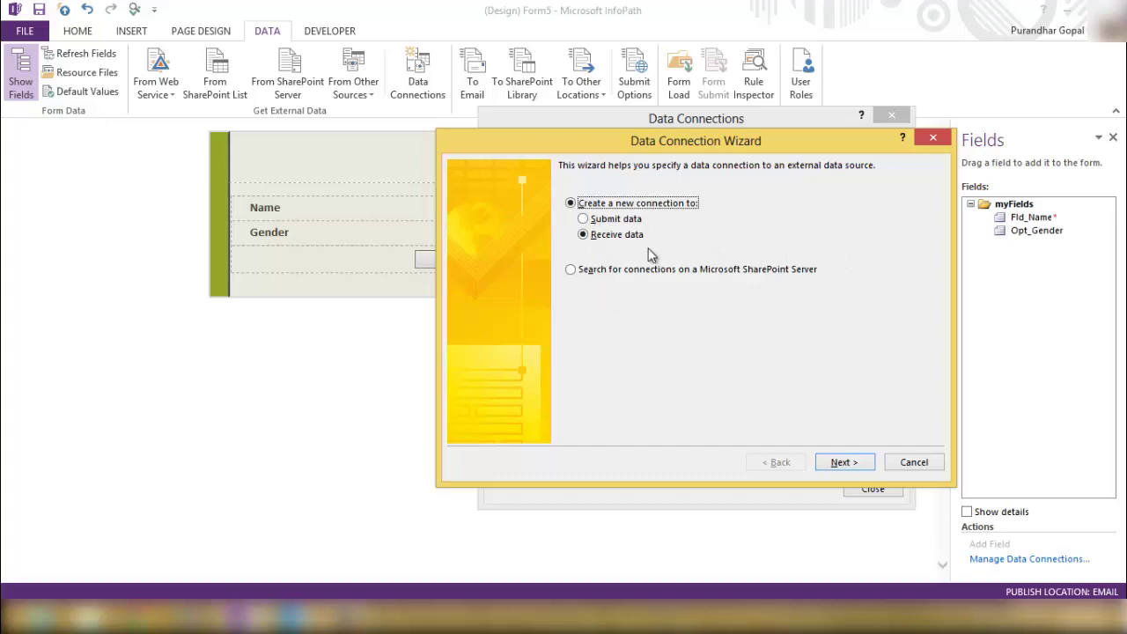
Make the new data connection submit data as an email message.
{"action": "left_click", "coordinate": [615, 219]}
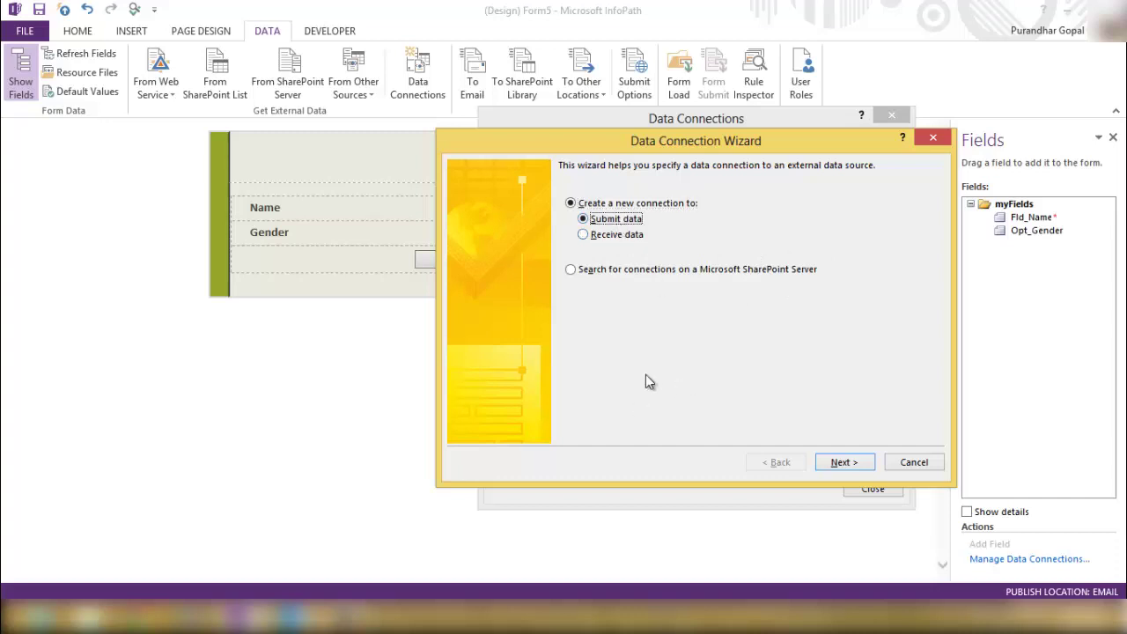
{"action": "left_click", "coordinate": [845, 463]}
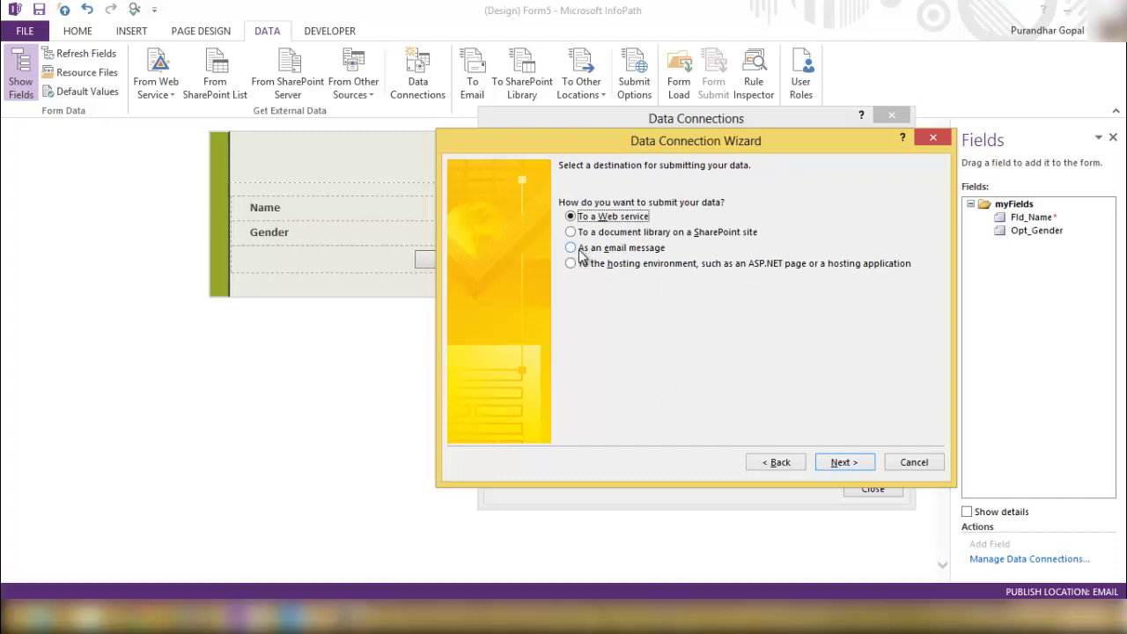
{"action": "left_click", "coordinate": [581, 250]}
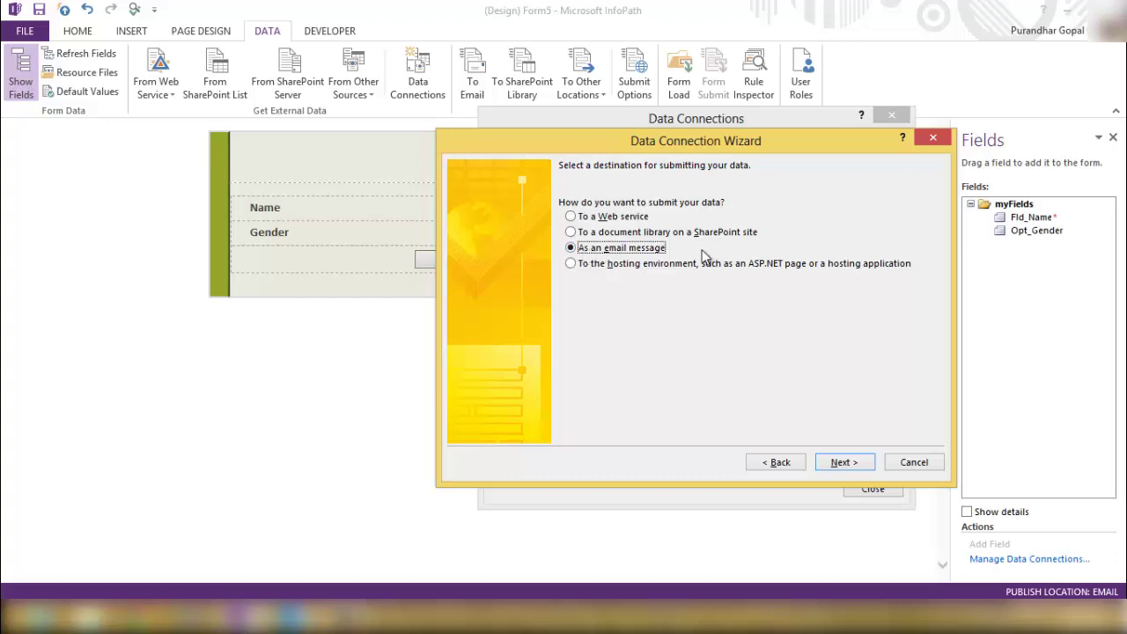
{"action": "left_click", "coordinate": [843, 465]}
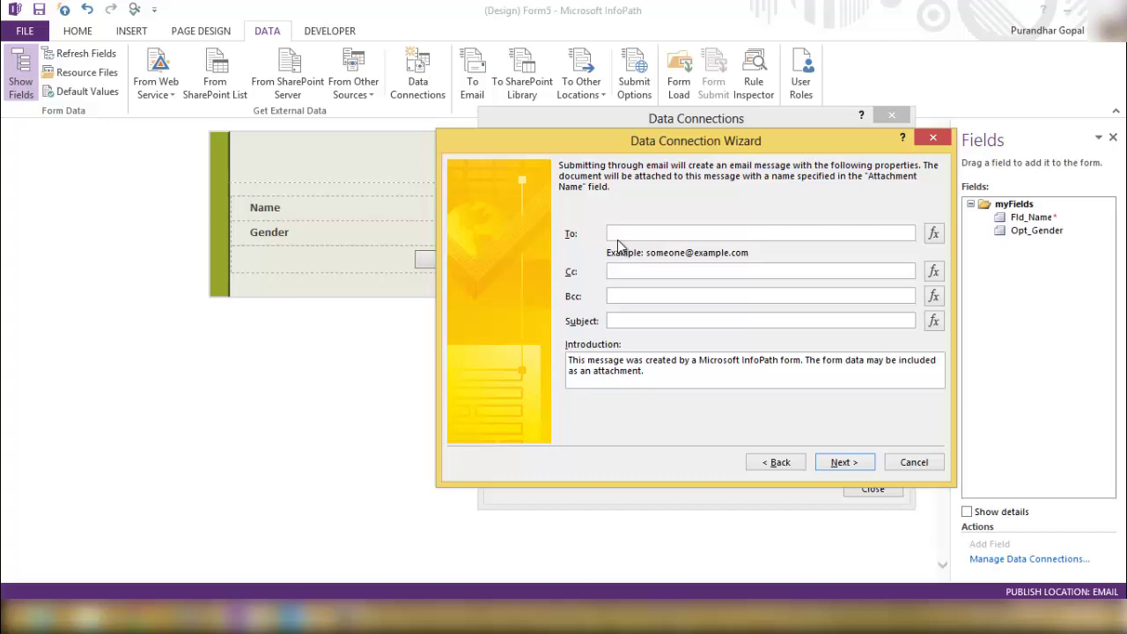
Enter the recipient's e-mail address in the To field.
{"action": "type", "text": "admin"}
{"action": "key", "text": "BackSpace"}
{"action": "key", "text": "BackSpace"}
{"action": "key", "text": "BackSpace"}
{"action": "key", "text": "BackSpace"}
{"action": "key", "text": "BackSpace"}
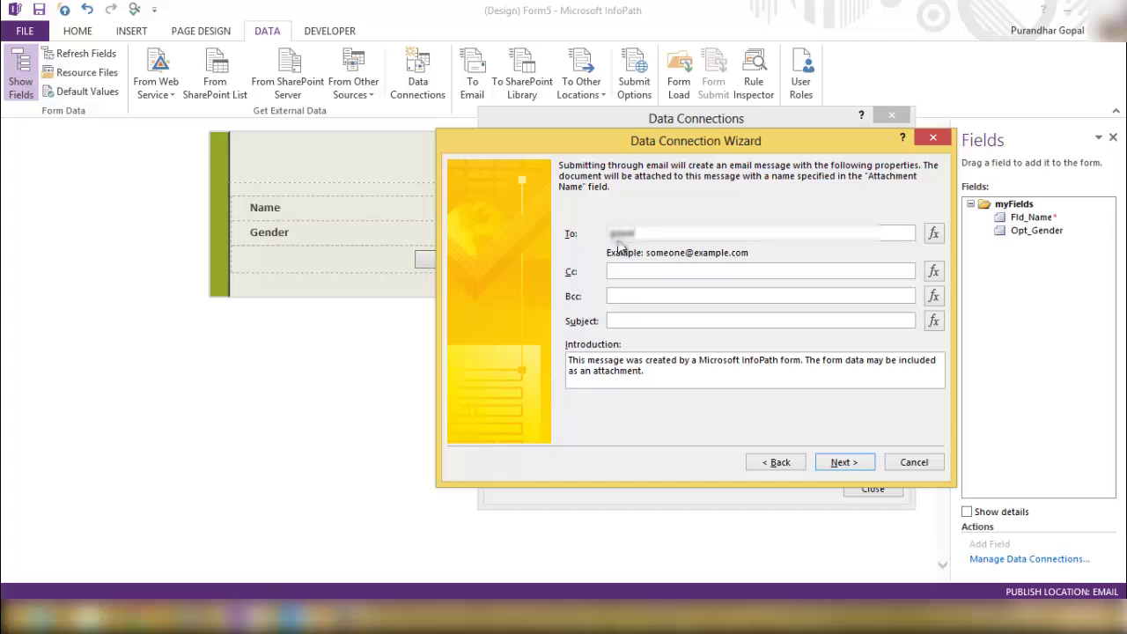
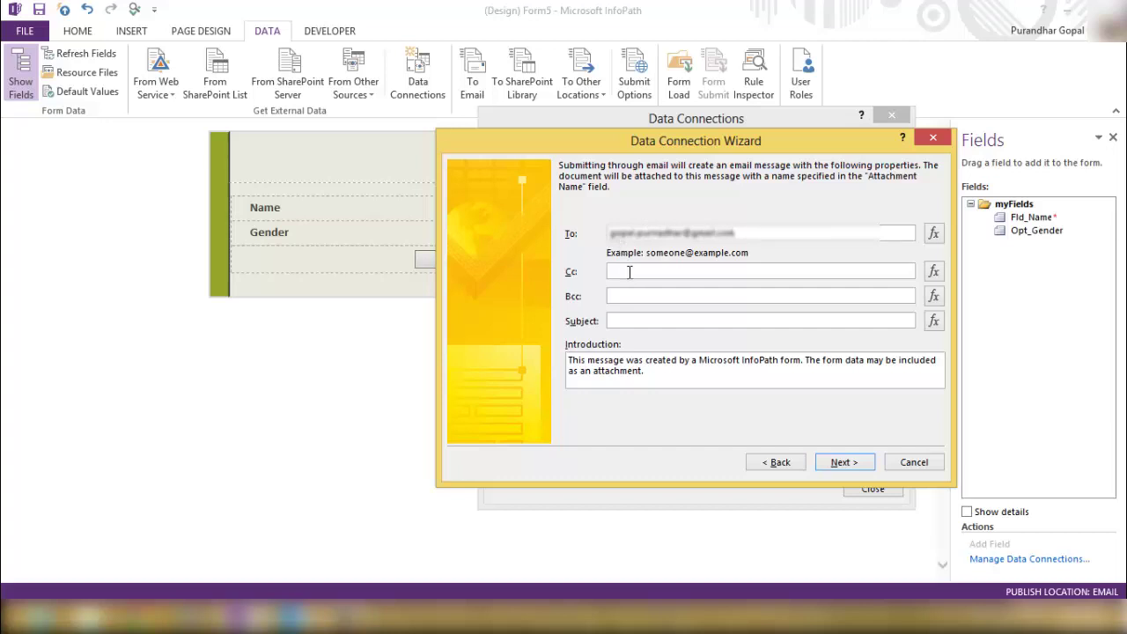
{"action": "left_click", "coordinate": [635, 274]}
Set the email subject to 'Feedback Form - Test'.
{"action": "left_click", "coordinate": [636, 323]}
{"action": "type", "text": "Feedback Formt"}
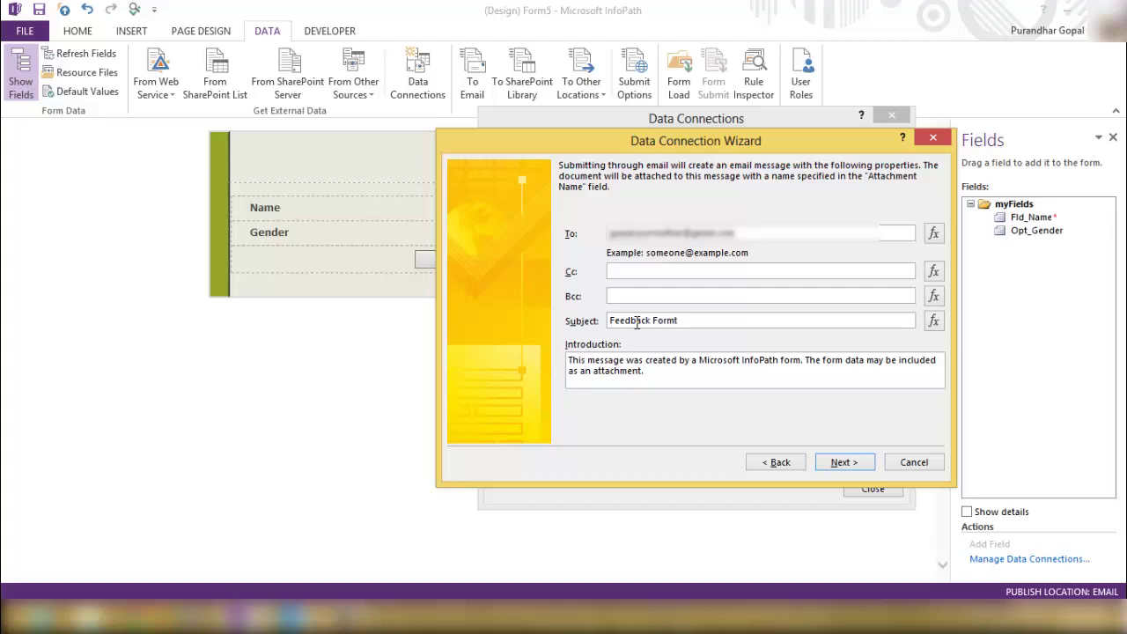
{"action": "key", "text": "BackSpace"}
{"action": "type", "text": "- Test"}
Replace the introduction with 'Thank you for your valuble feedback' and continue.
{"action": "left_click_drag", "start_coordinate": [656, 371], "coordinate": [527, 348]}
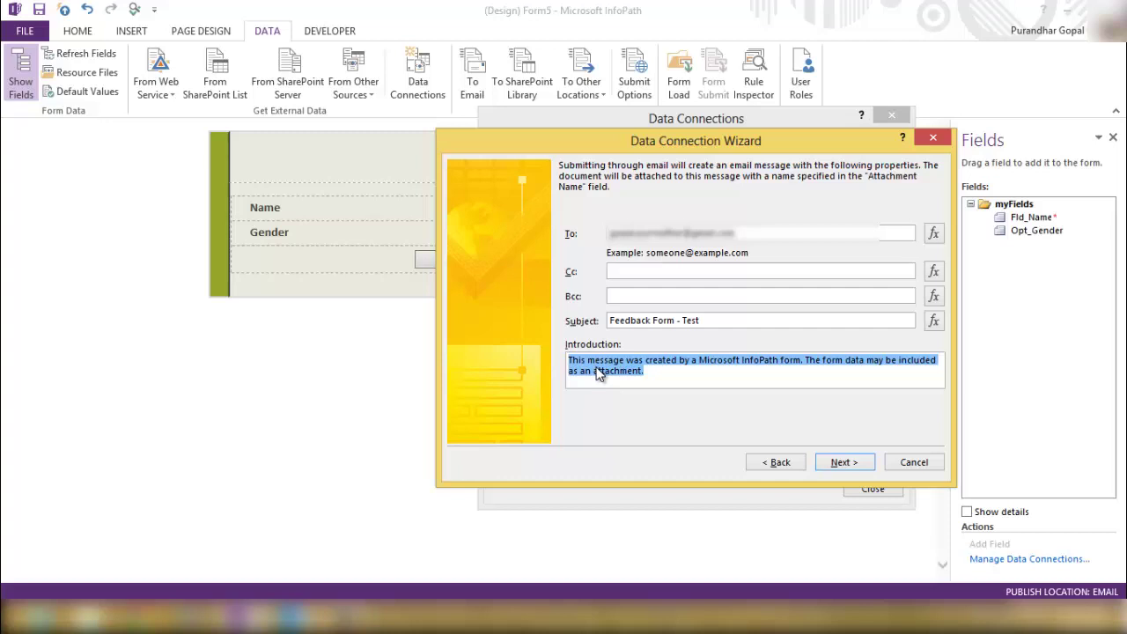
{"action": "type", "text": "Thank you "}
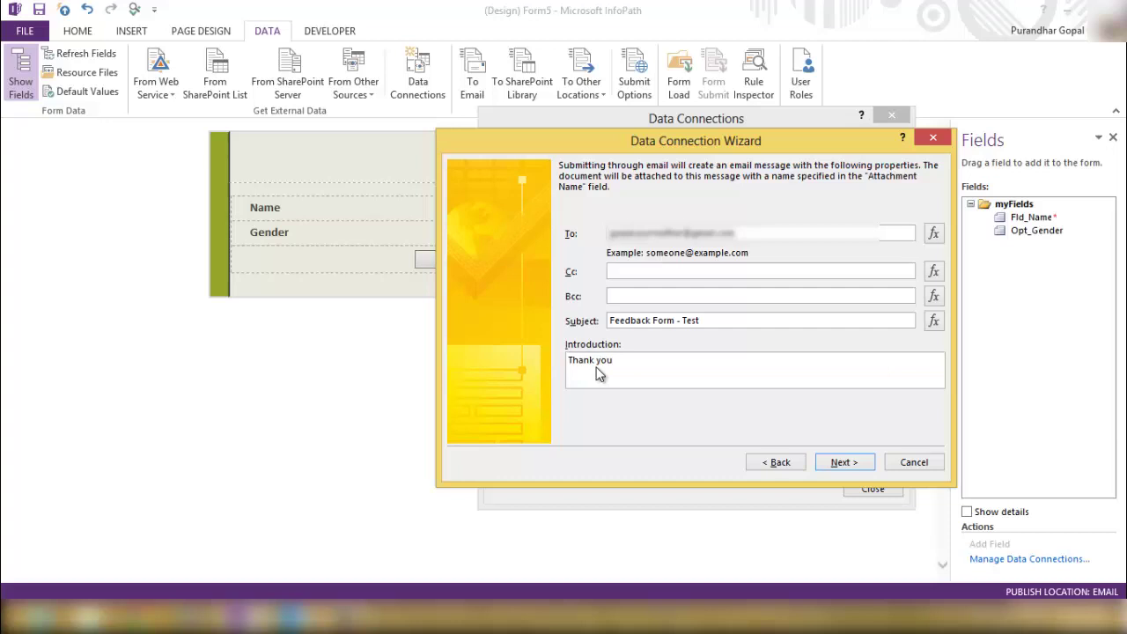
{"action": "type", "text": "for your valuble feedback"}
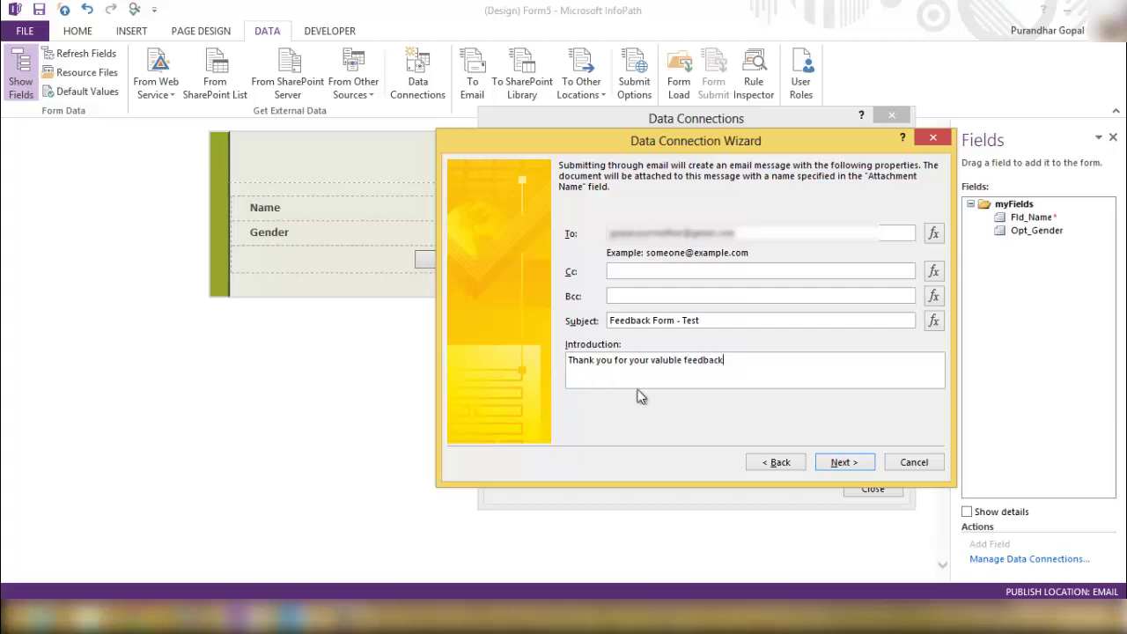
{"action": "left_click", "coordinate": [842, 464]}
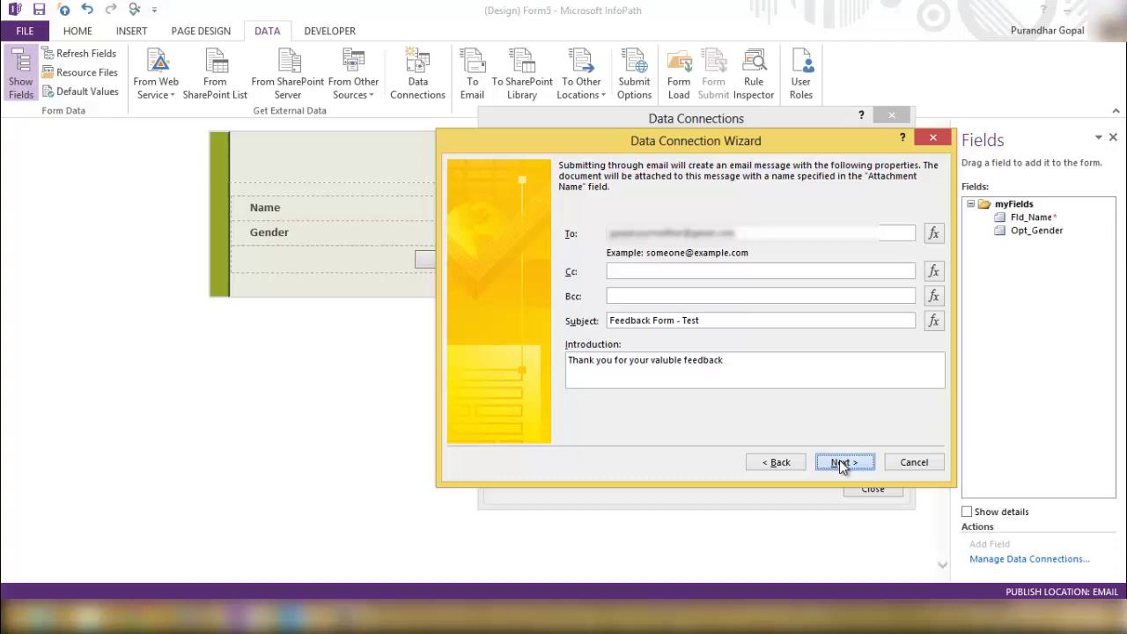
{"action": "left_click", "coordinate": [841, 464]}
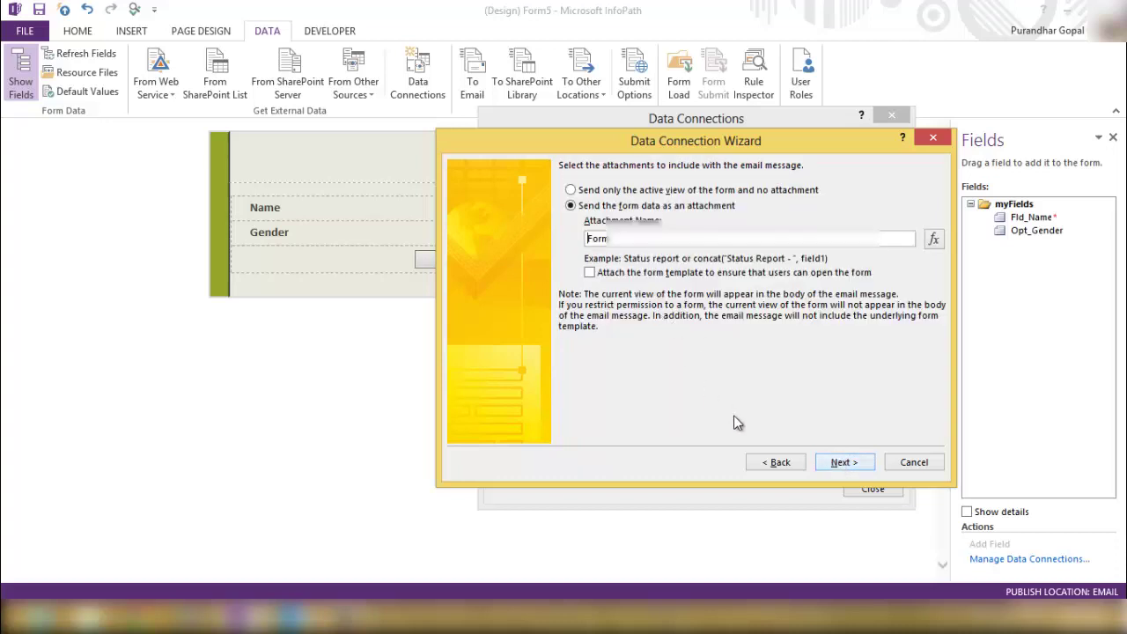
Go back and browse the To formula's Date and User functions and fields, cancelling without a formula.
{"action": "left_click", "coordinate": [766, 462]}
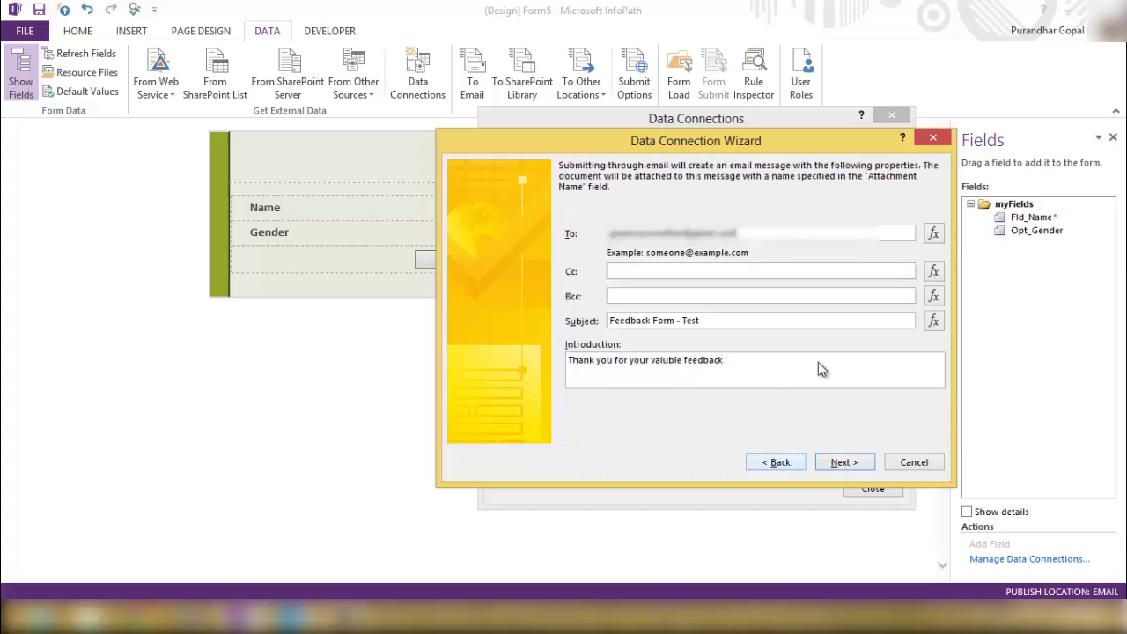
{"action": "left_click", "coordinate": [936, 235]}
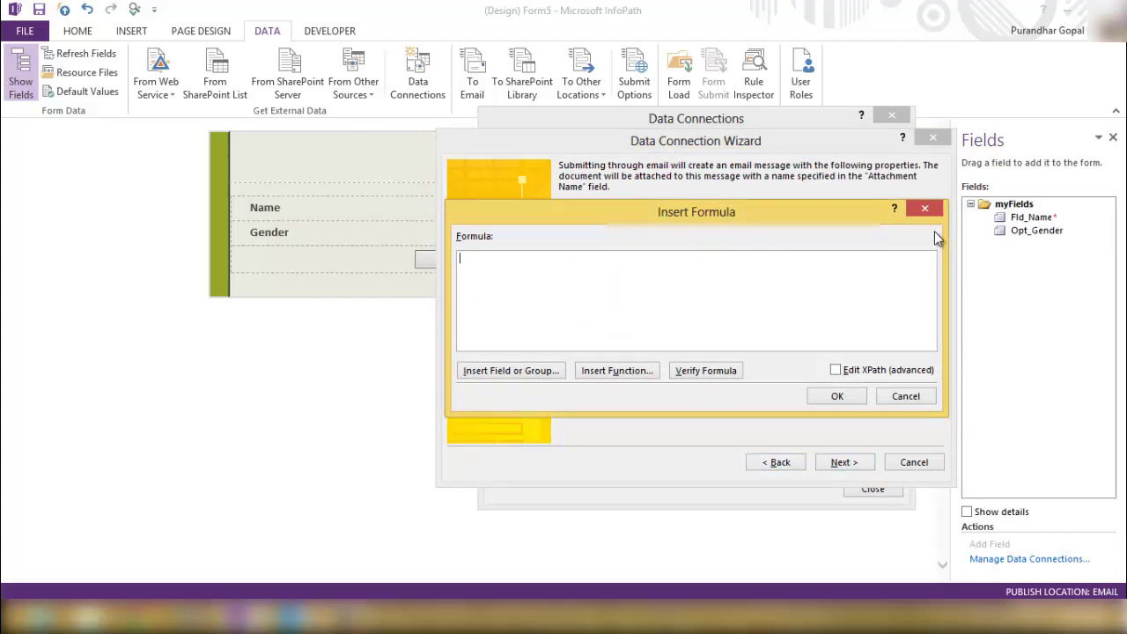
{"action": "left_click", "coordinate": [602, 373]}
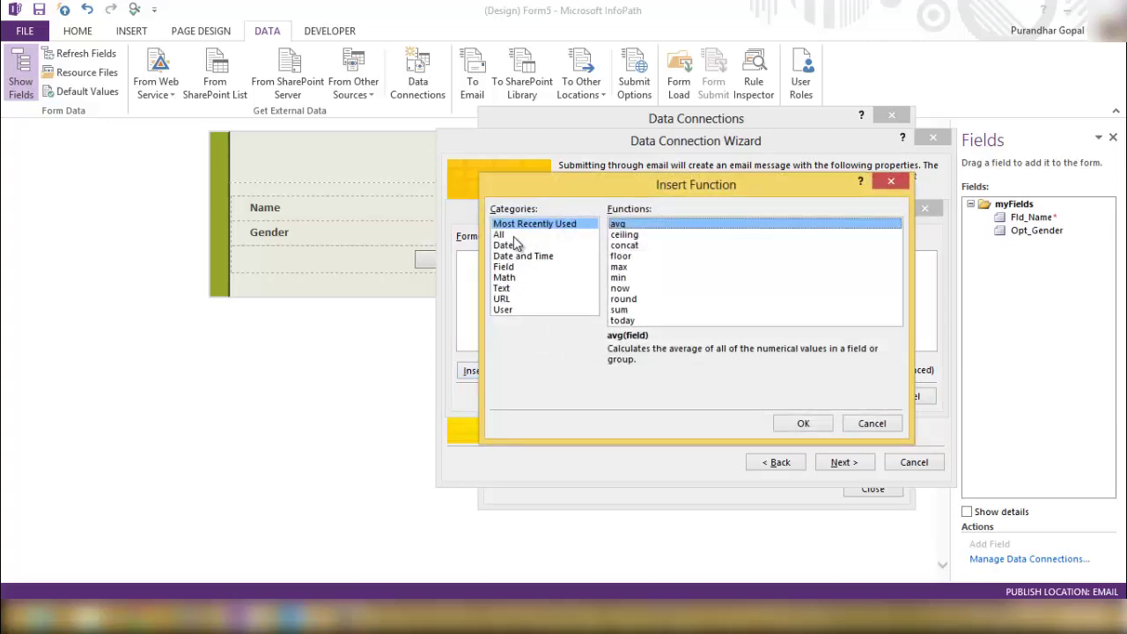
{"action": "left_click", "coordinate": [513, 245]}
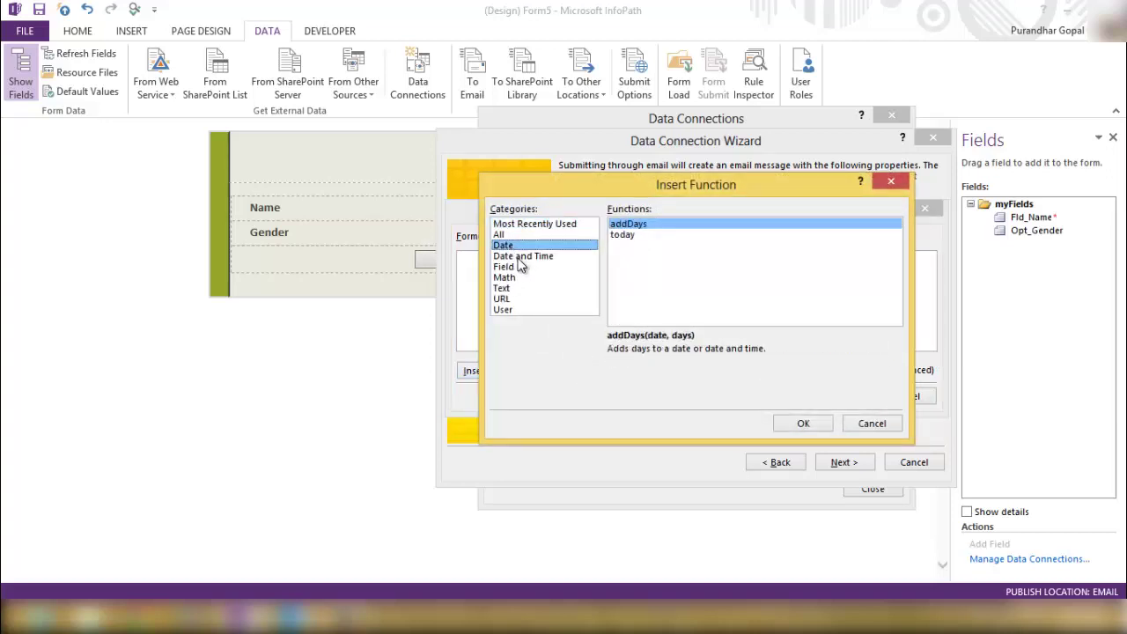
{"action": "left_click", "coordinate": [515, 311]}
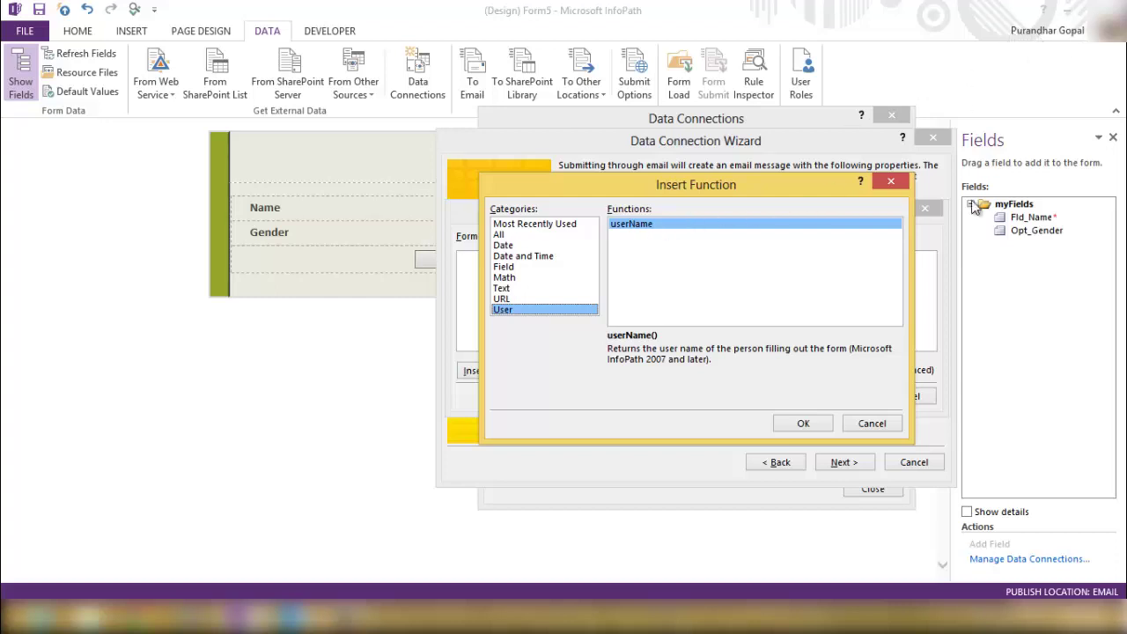
{"action": "left_click", "coordinate": [873, 424]}
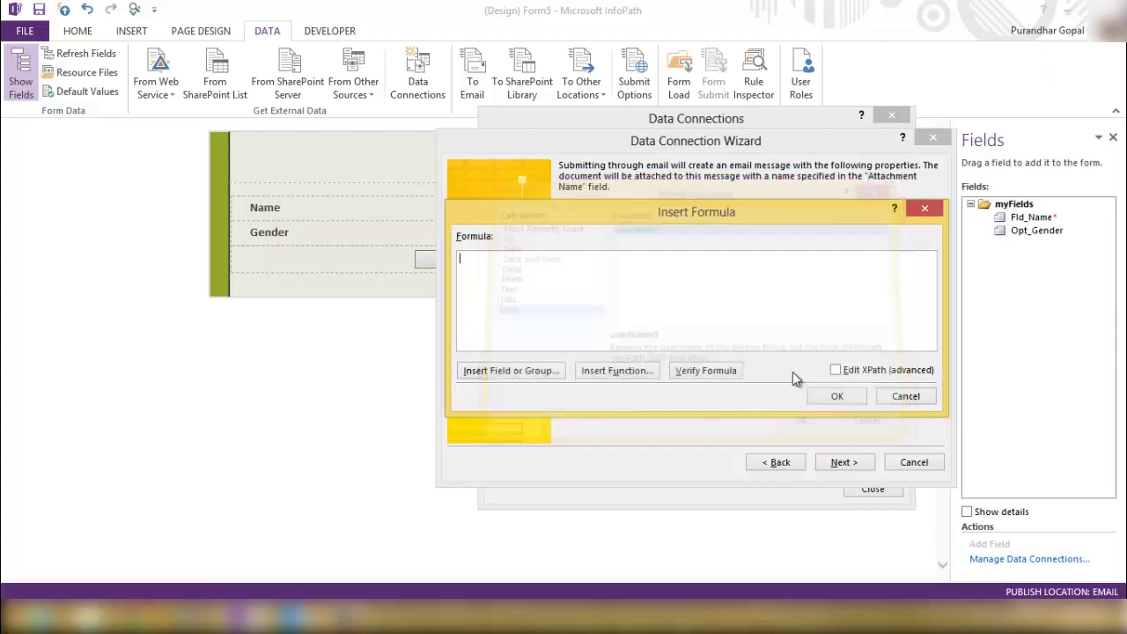
{"action": "left_click", "coordinate": [529, 372]}
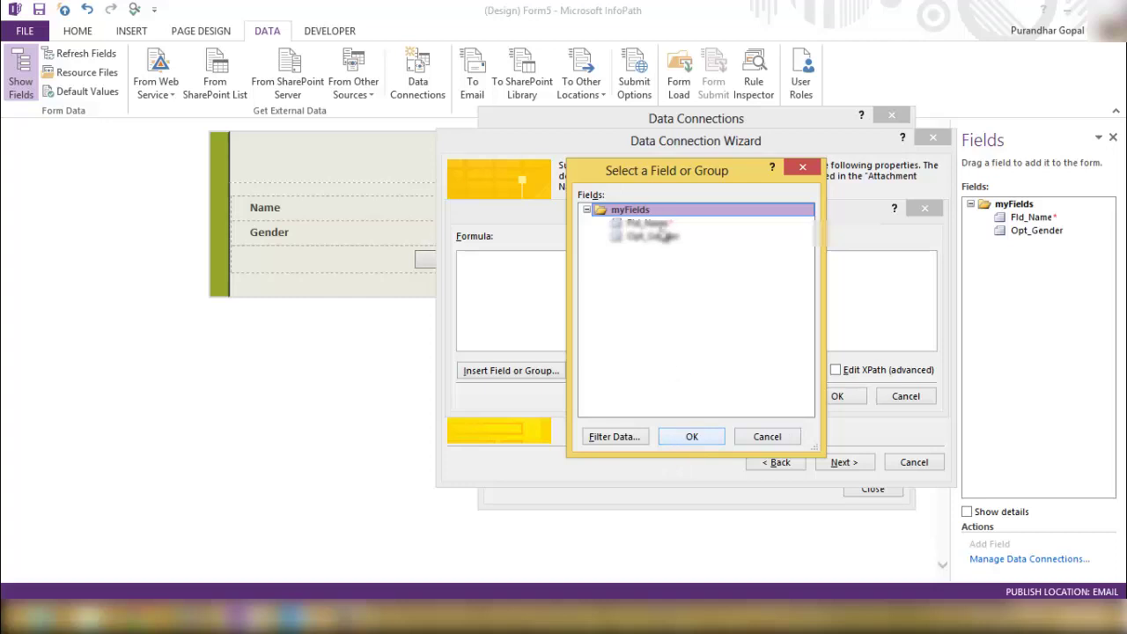
{"action": "left_click", "coordinate": [764, 438]}
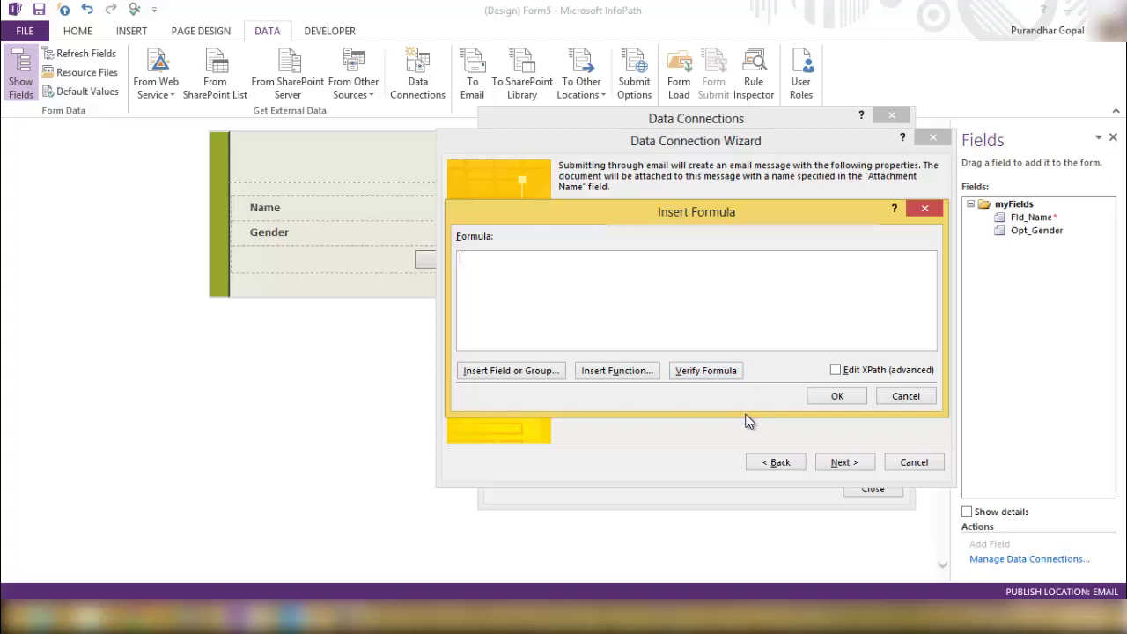
{"action": "left_click", "coordinate": [899, 398]}
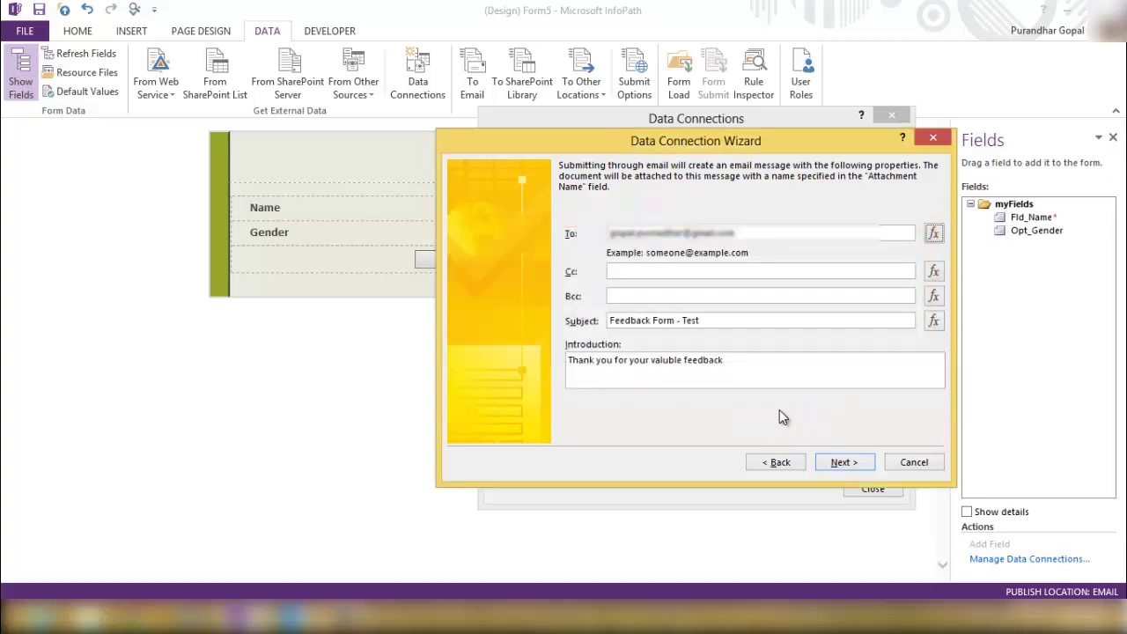
Attach the form data as 'Test-Form' and include the form template.
{"action": "left_click", "coordinate": [835, 464]}
{"action": "left_click_drag", "start_coordinate": [636, 239], "coordinate": [581, 246]}
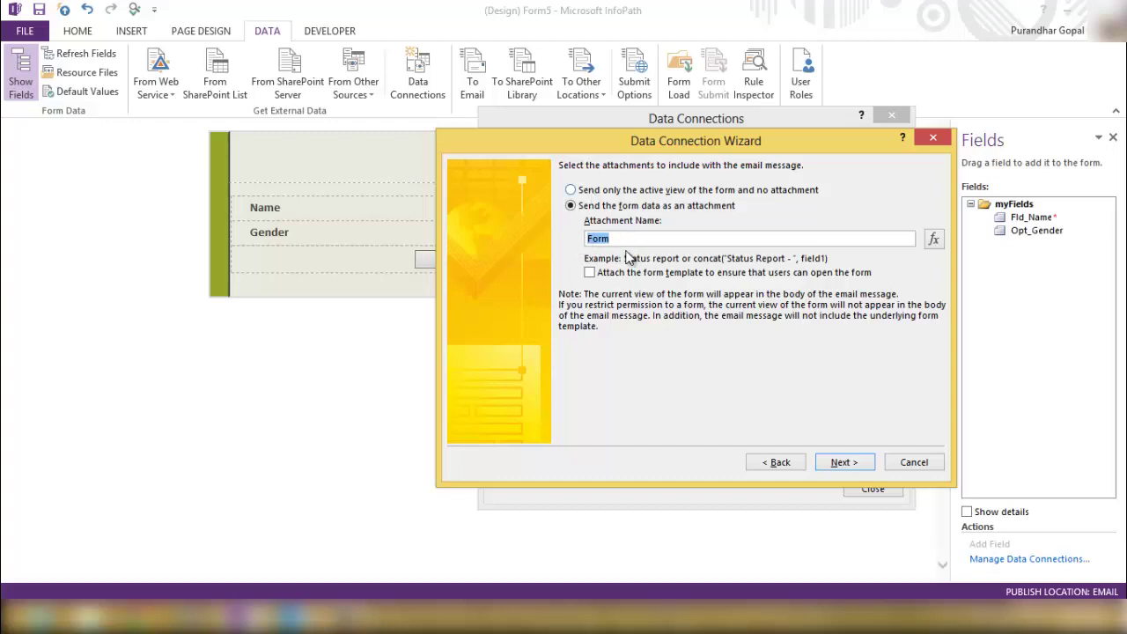
{"action": "left_click", "coordinate": [623, 278]}
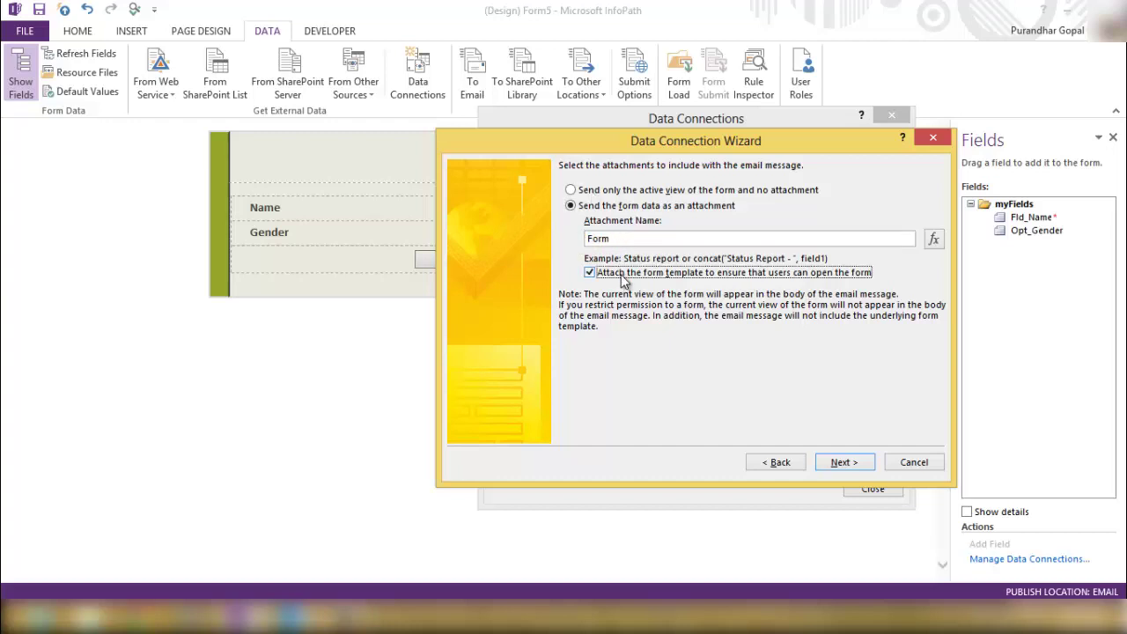
{"action": "left_click", "coordinate": [614, 239]}
{"action": "key", "text": "Home"}
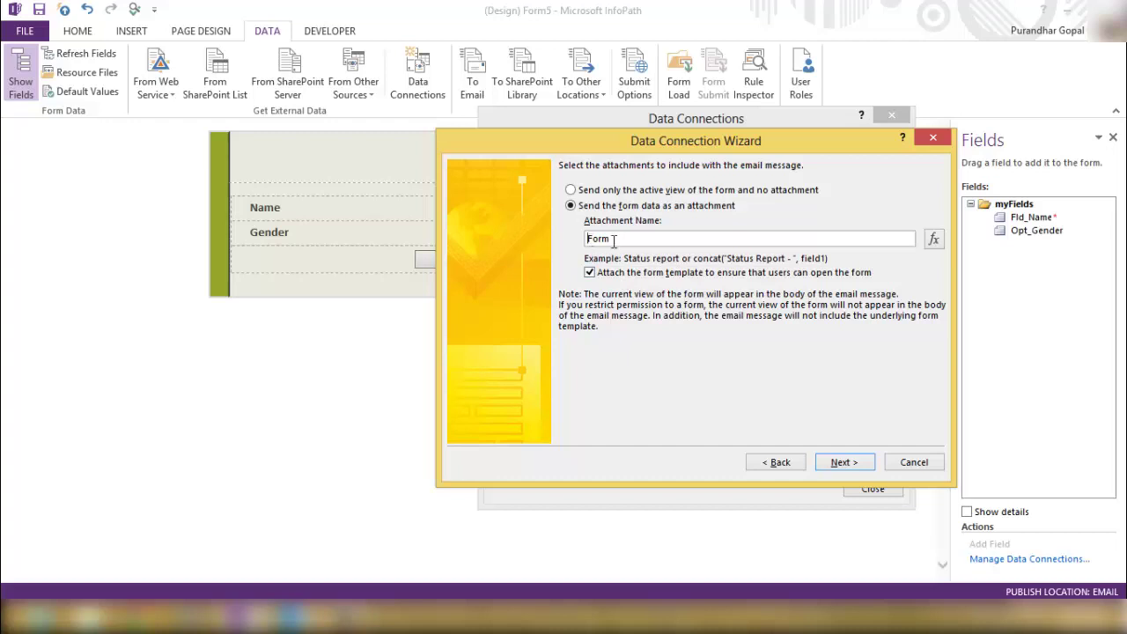
{"action": "type", "text": "Test-"}
{"action": "left_click", "coordinate": [843, 463]}
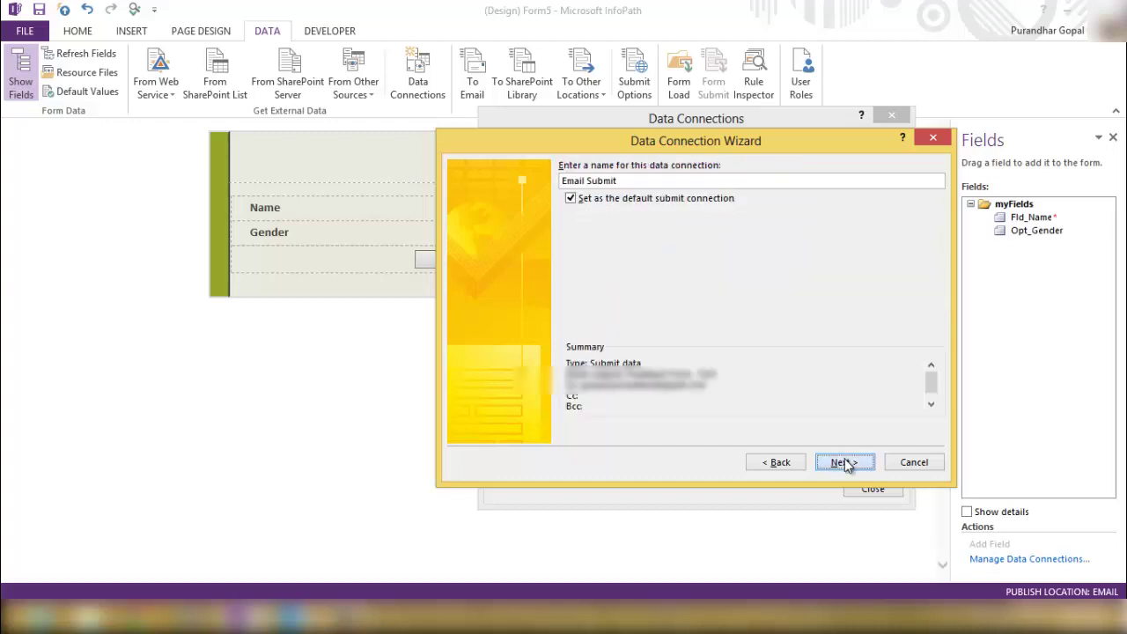
Finish the 'Email Submit' connection as default submit and close Data Connections.
{"action": "left_click", "coordinate": [625, 180]}
{"action": "left_click", "coordinate": [855, 462]}
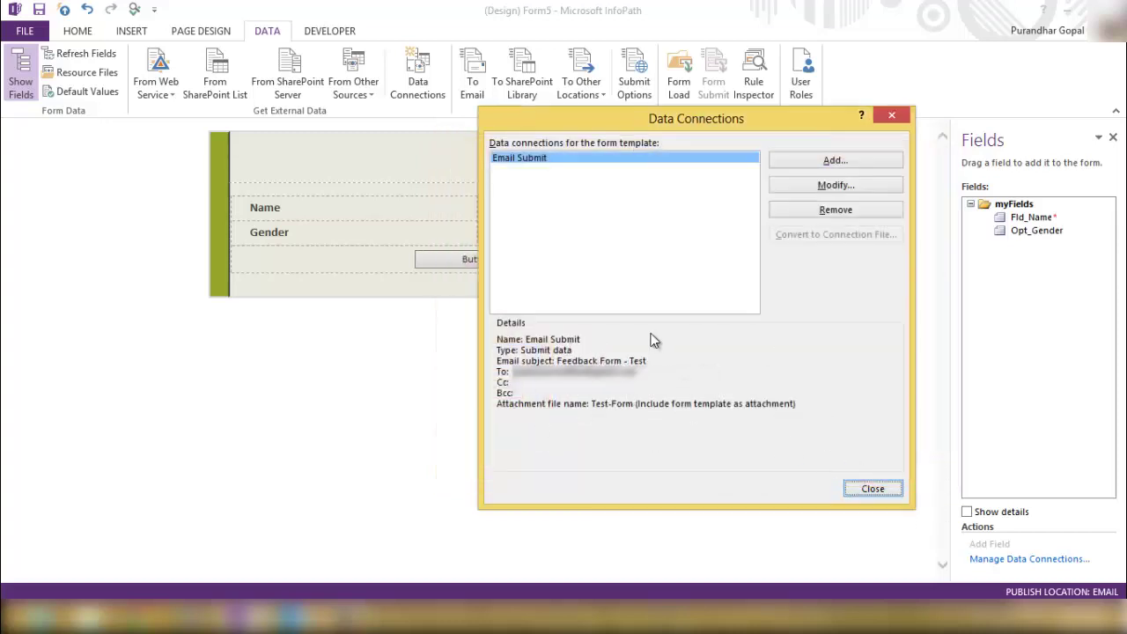
{"action": "left_click", "coordinate": [875, 489]}
{"action": "left_click", "coordinate": [477, 259]}
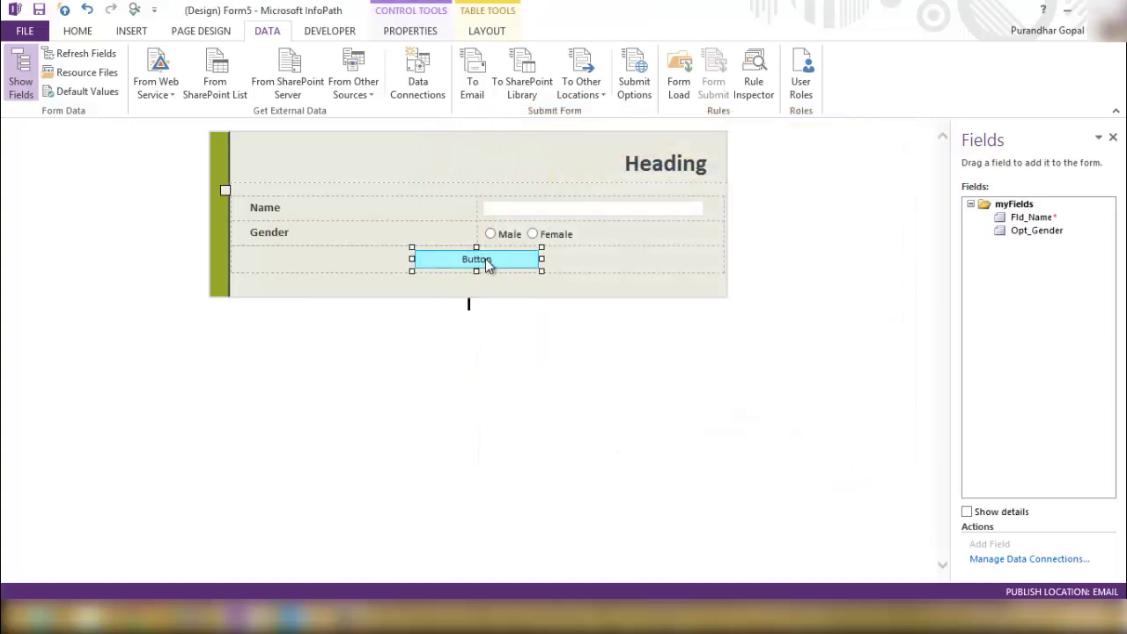
Set the Button's action to Submit by email through the Email Submit connection.
{"action": "right_click", "coordinate": [423, 253]}
{"action": "left_click", "coordinate": [540, 435]}
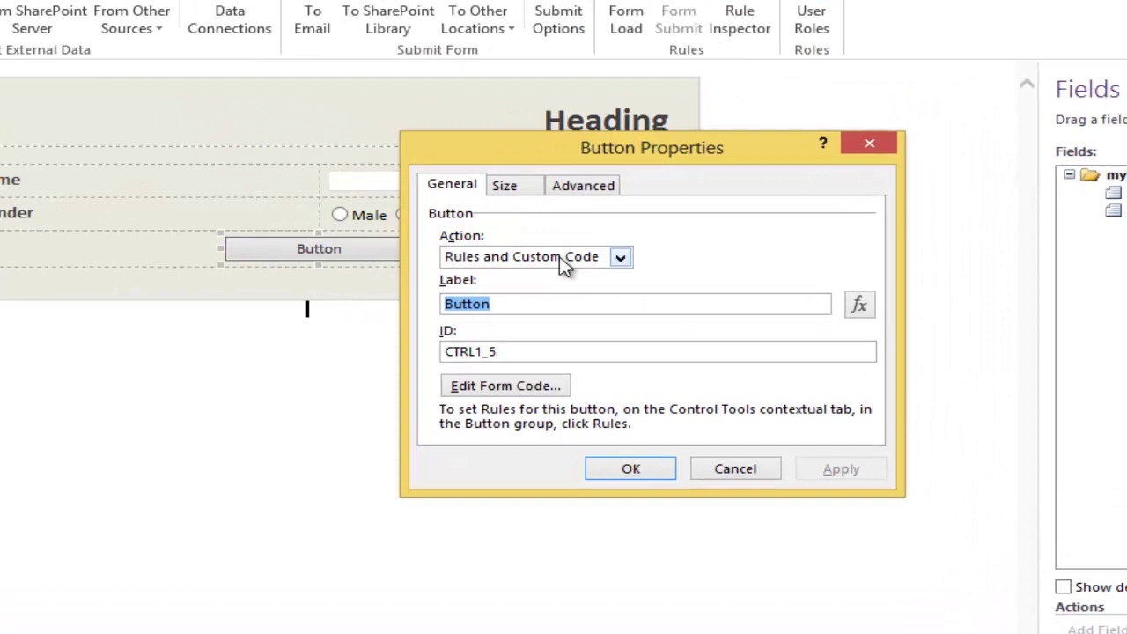
{"action": "left_click", "coordinate": [565, 257]}
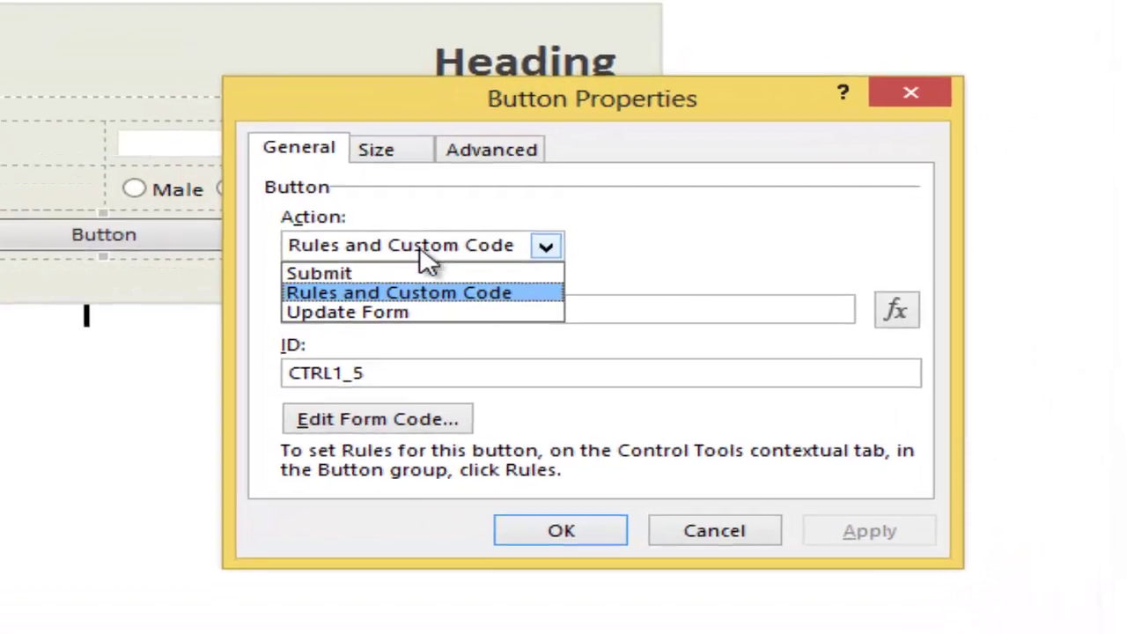
{"action": "left_click", "coordinate": [505, 275]}
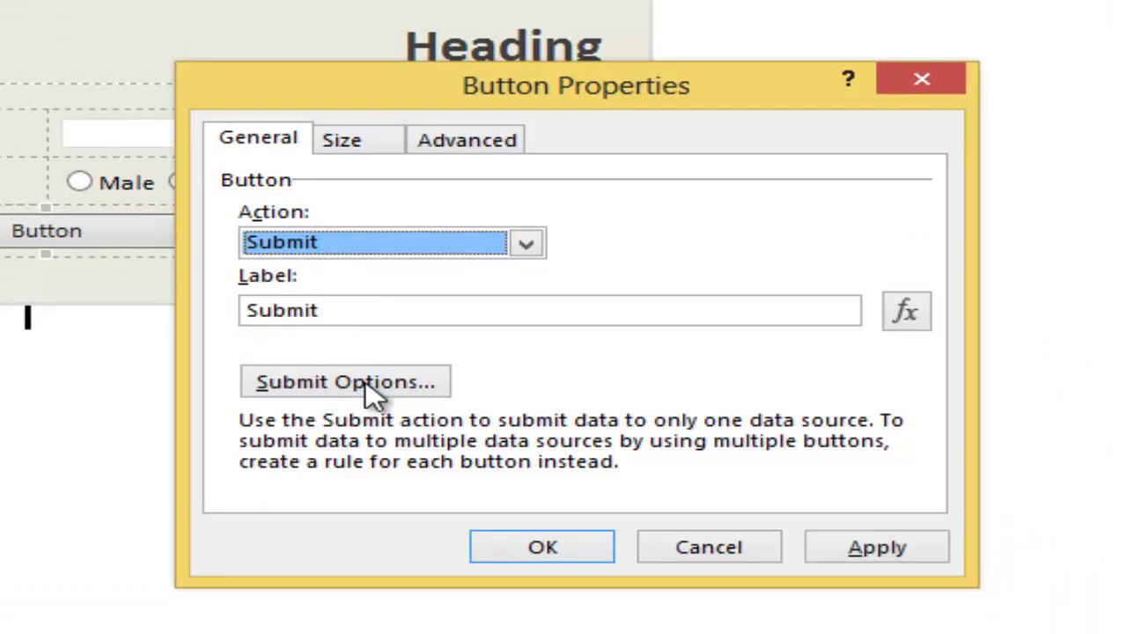
{"action": "left_click", "coordinate": [374, 397]}
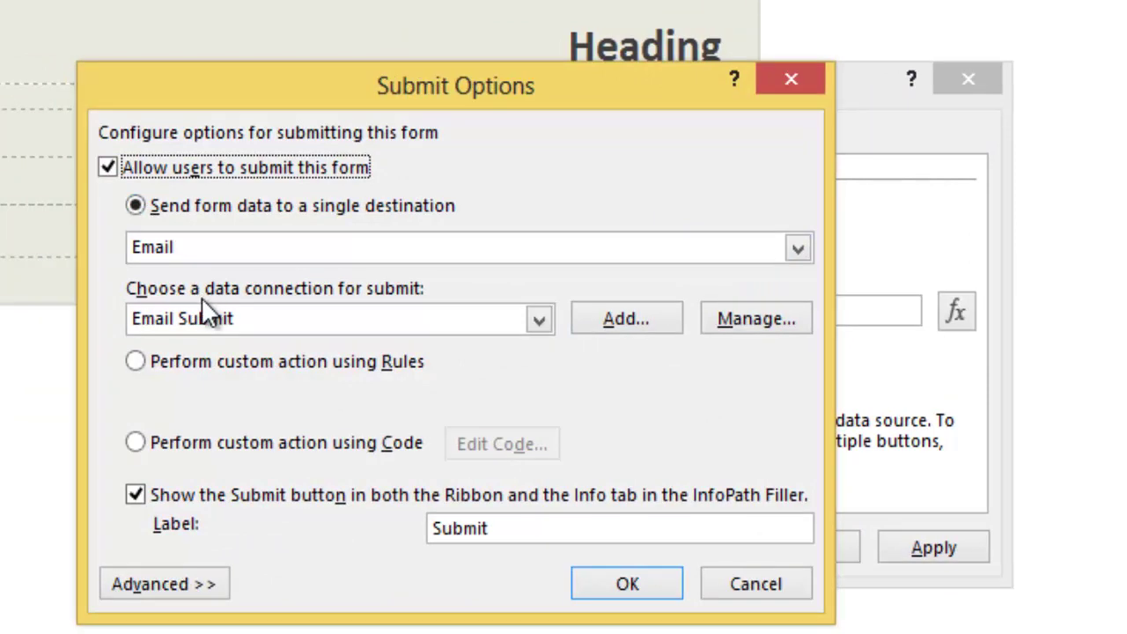
{"action": "left_click", "coordinate": [201, 247]}
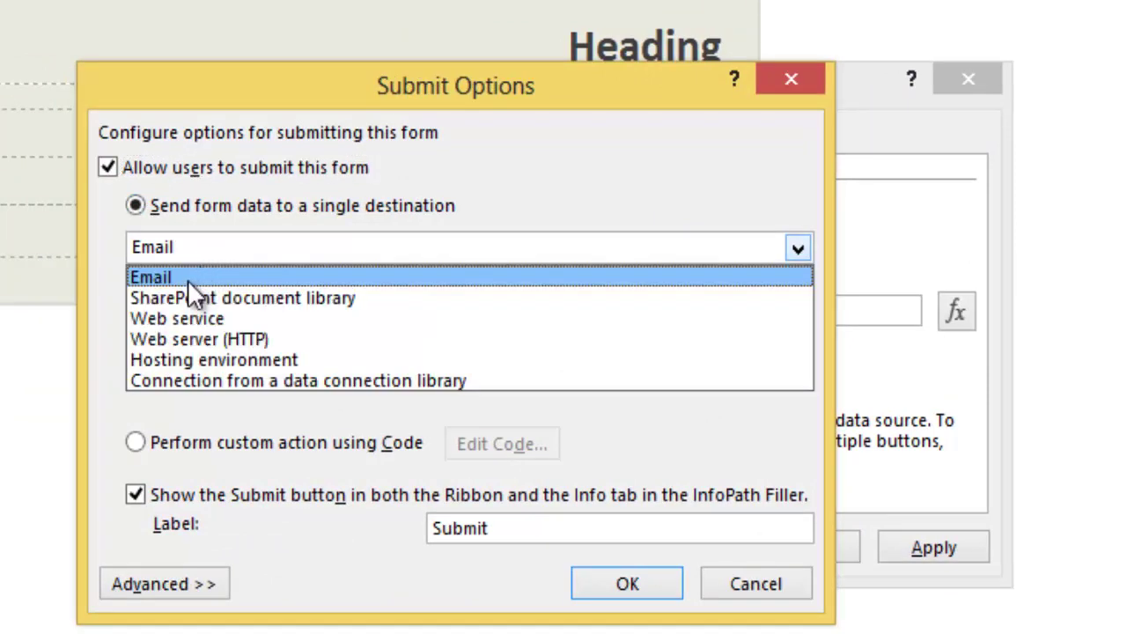
{"action": "left_click", "coordinate": [187, 280]}
{"action": "left_click", "coordinate": [246, 319]}
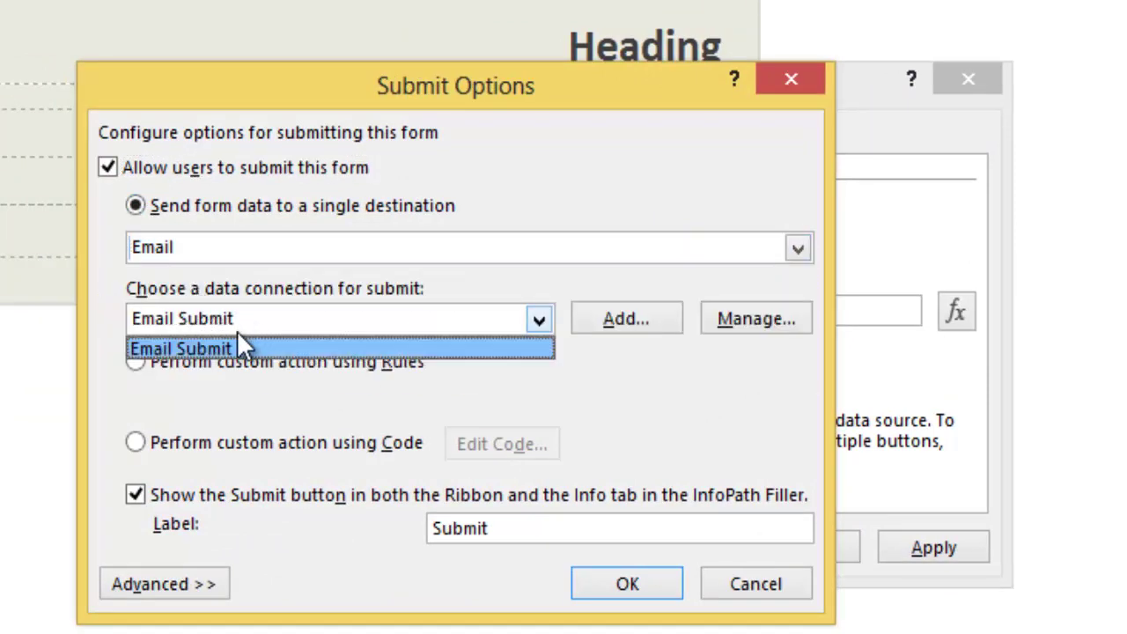
{"action": "left_click", "coordinate": [239, 324]}
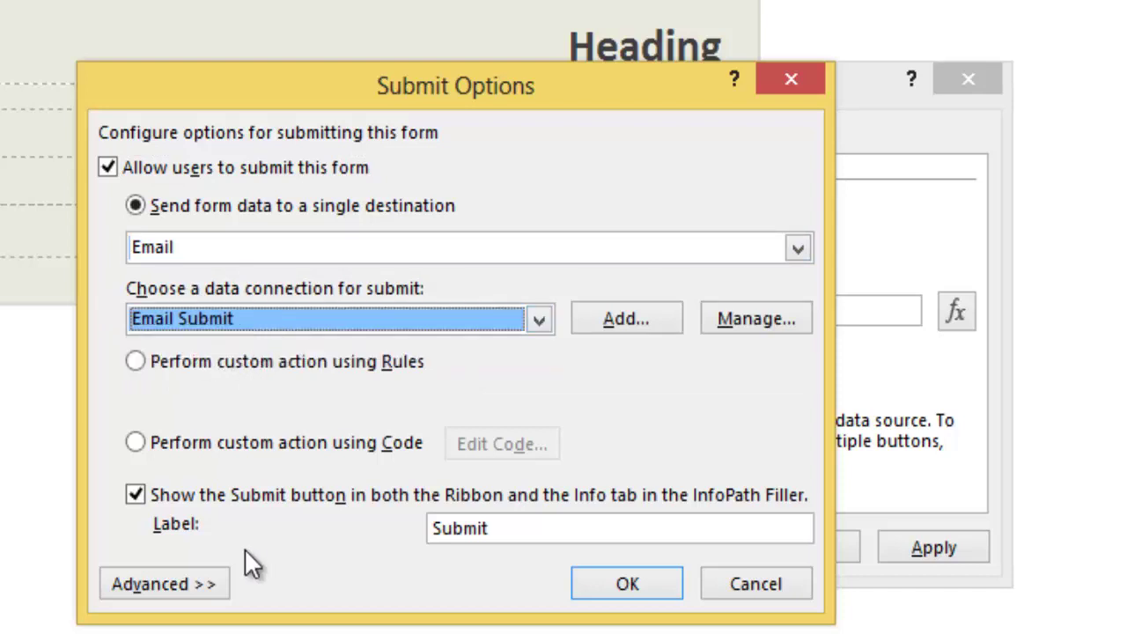
Show a success message and close the form after submitting, then confirm both dialogs.
{"action": "left_click_drag", "start_coordinate": [488, 103], "coordinate": [500, 0]}
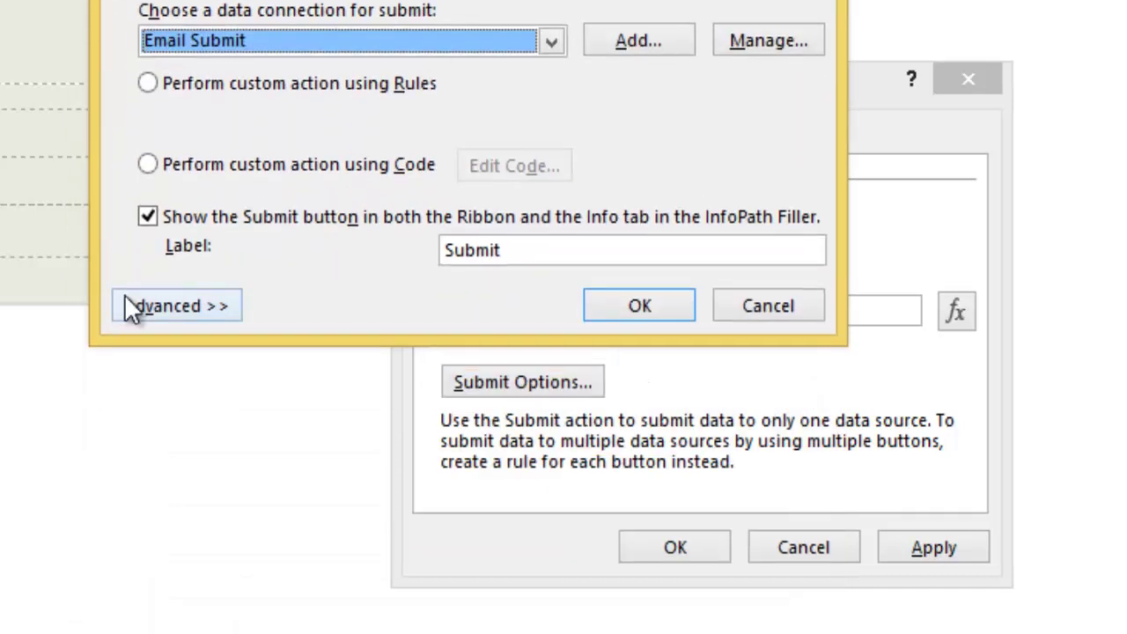
{"action": "left_click", "coordinate": [167, 326]}
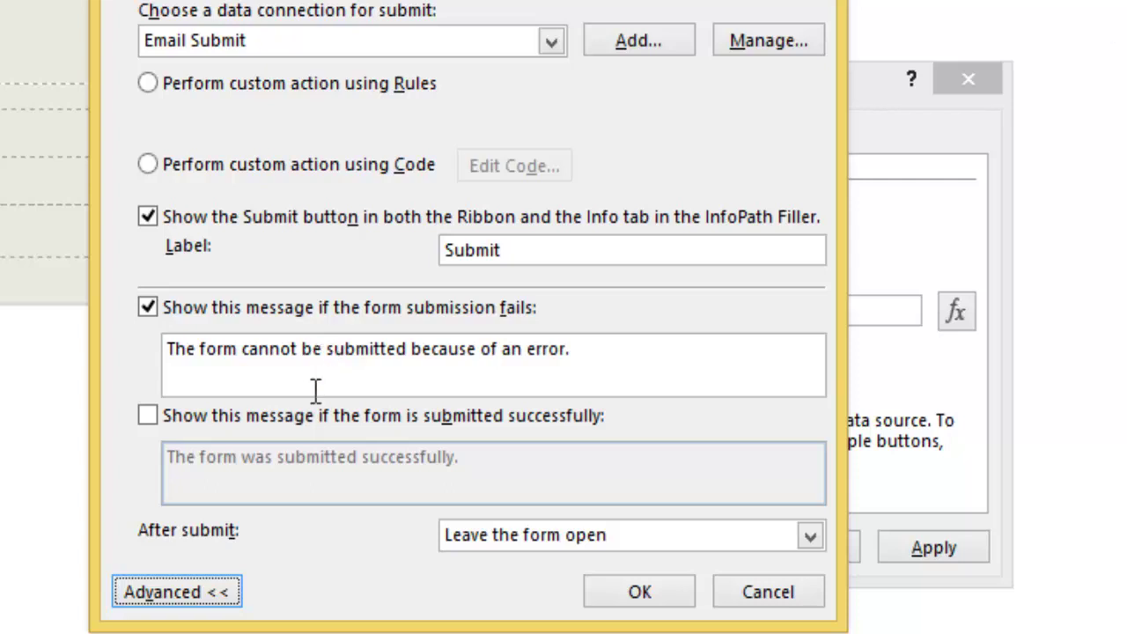
{"action": "left_click", "coordinate": [264, 416]}
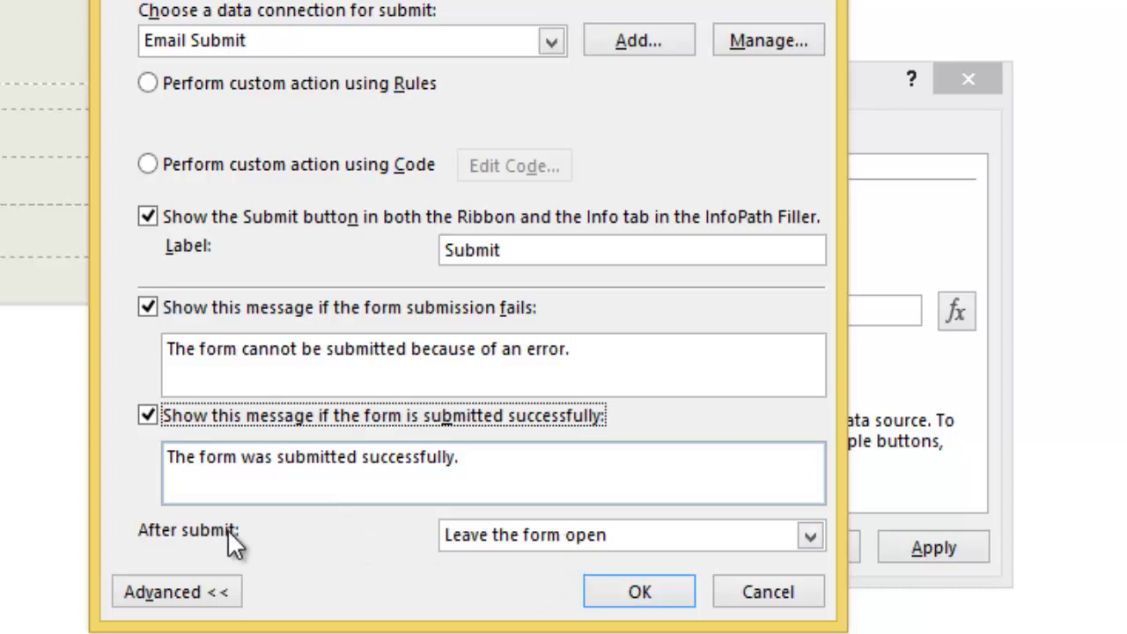
{"action": "left_click", "coordinate": [515, 537]}
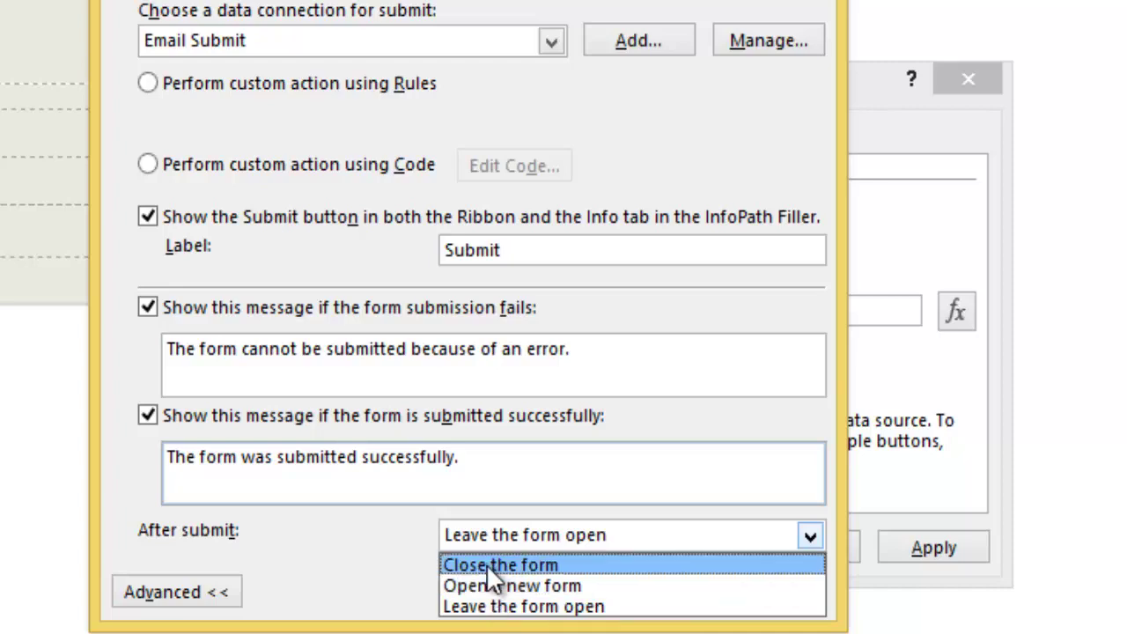
{"action": "left_click", "coordinate": [486, 562]}
{"action": "left_click", "coordinate": [640, 590]}
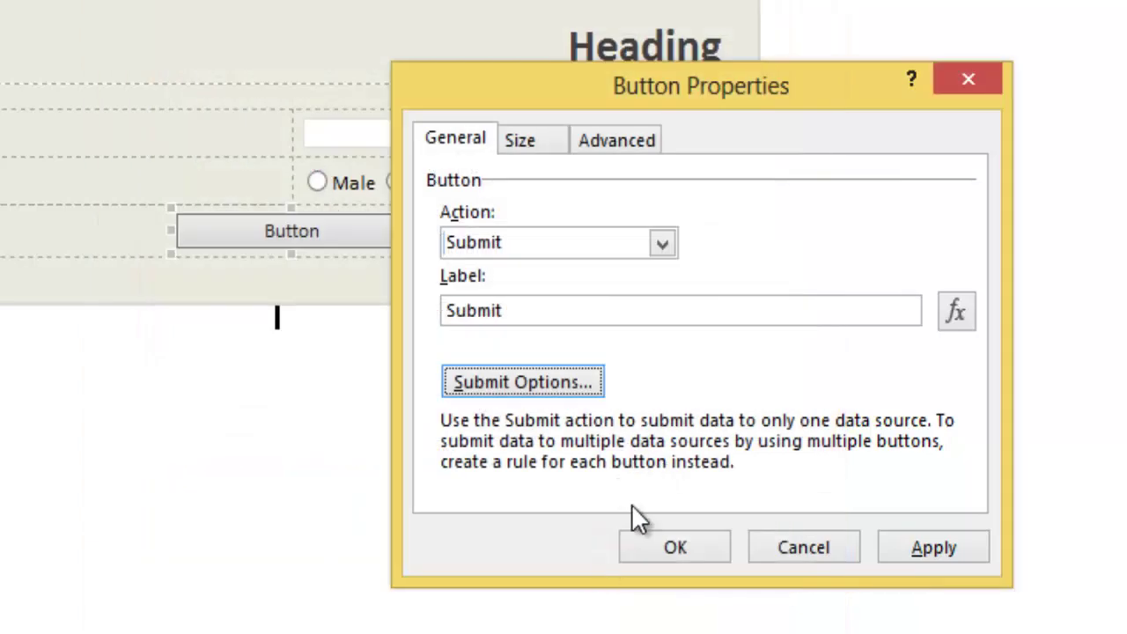
{"action": "left_click", "coordinate": [675, 552]}
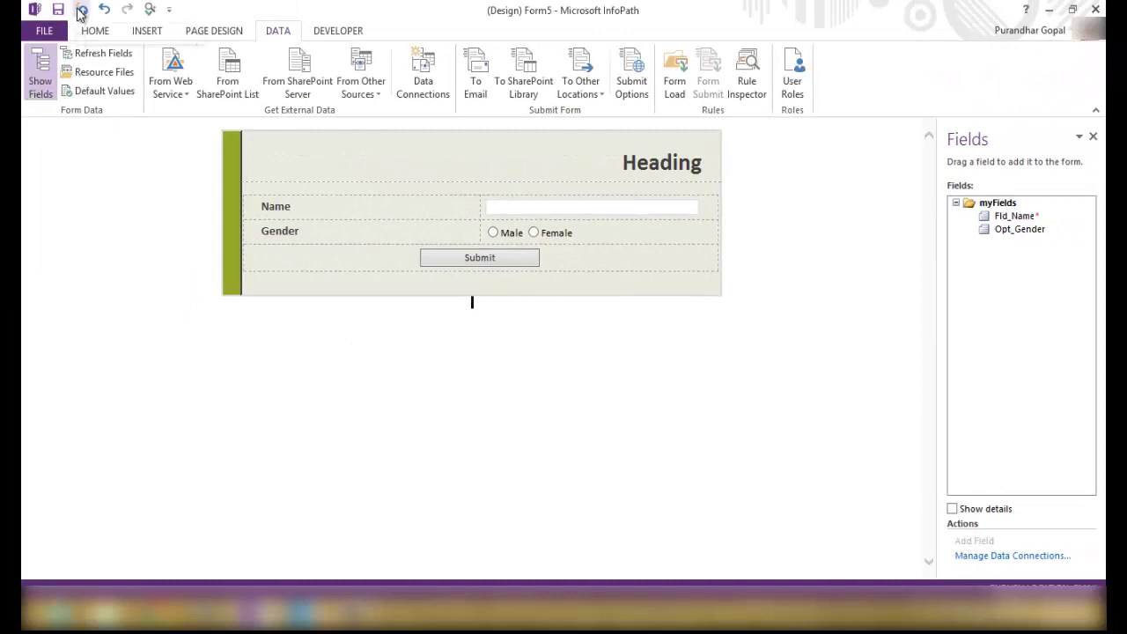
Save the form template as 'TestFrm' before publishing.
{"action": "left_click", "coordinate": [80, 10]}
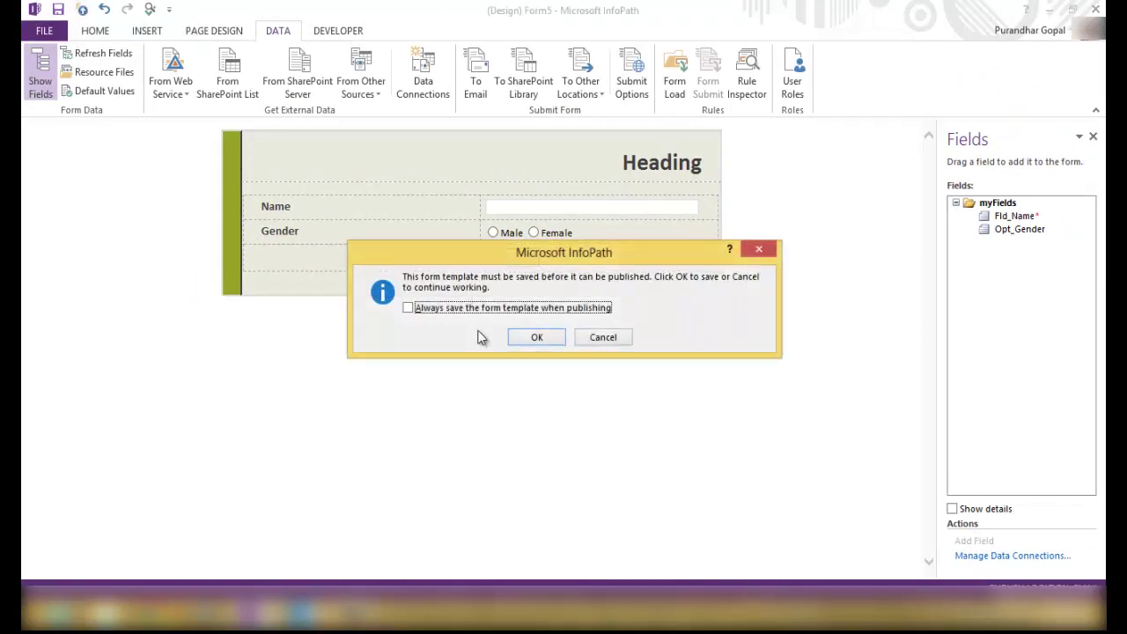
{"action": "left_click", "coordinate": [544, 342]}
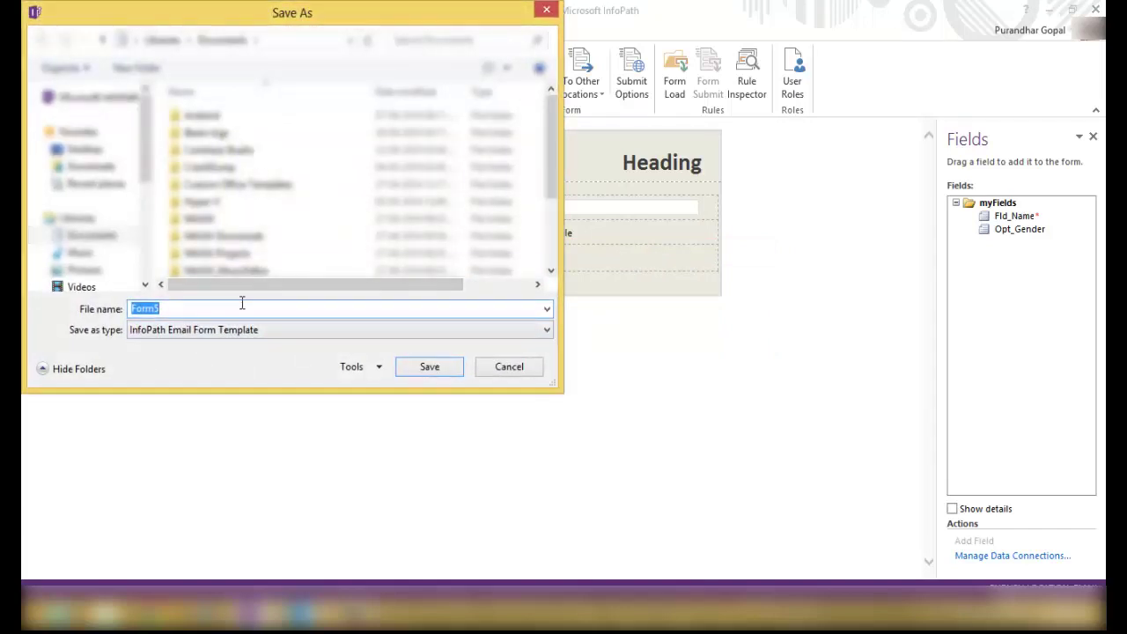
{"action": "type", "text": "TestFrm"}
{"action": "left_click", "coordinate": [412, 364]}
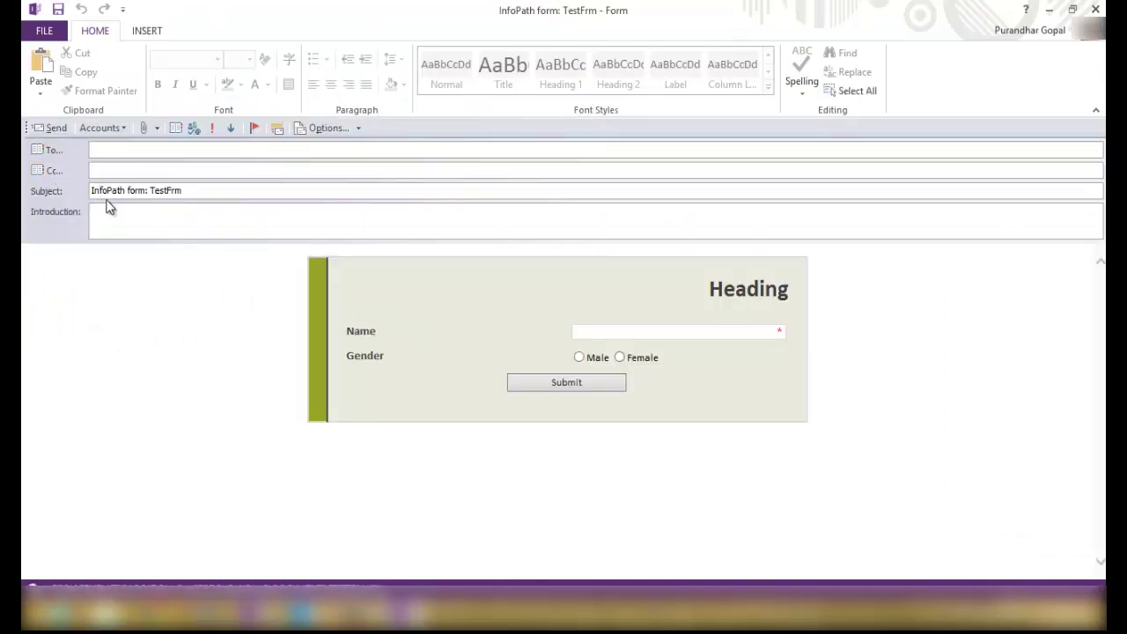
Select the fifth account in the Accounts list as the sender.
{"action": "left_click", "coordinate": [125, 127]}
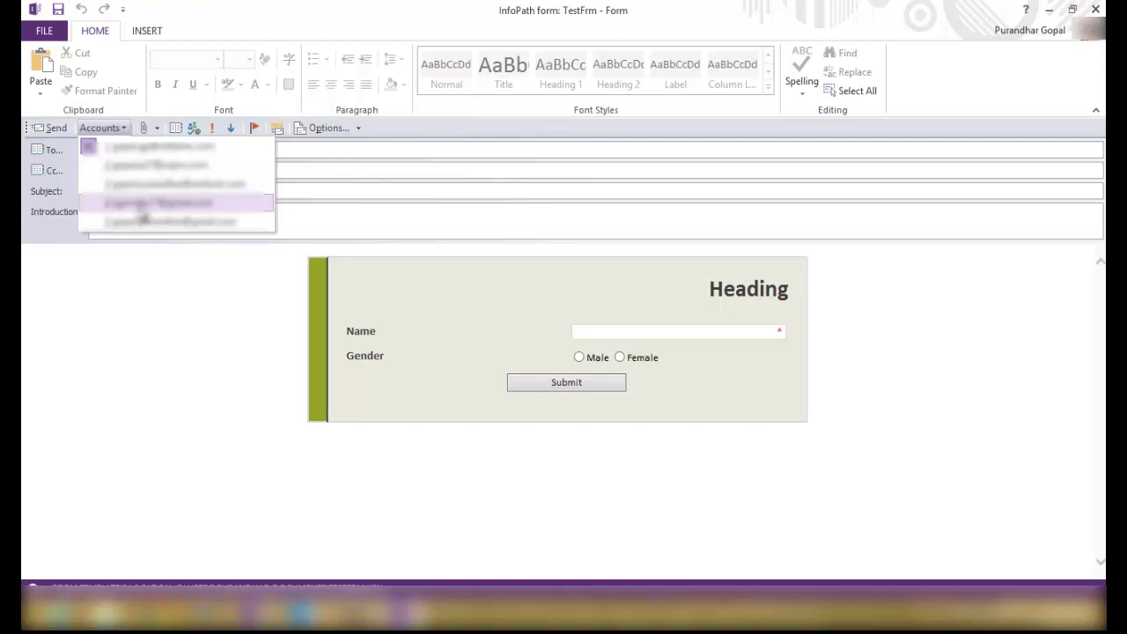
{"action": "left_click", "coordinate": [142, 211]}
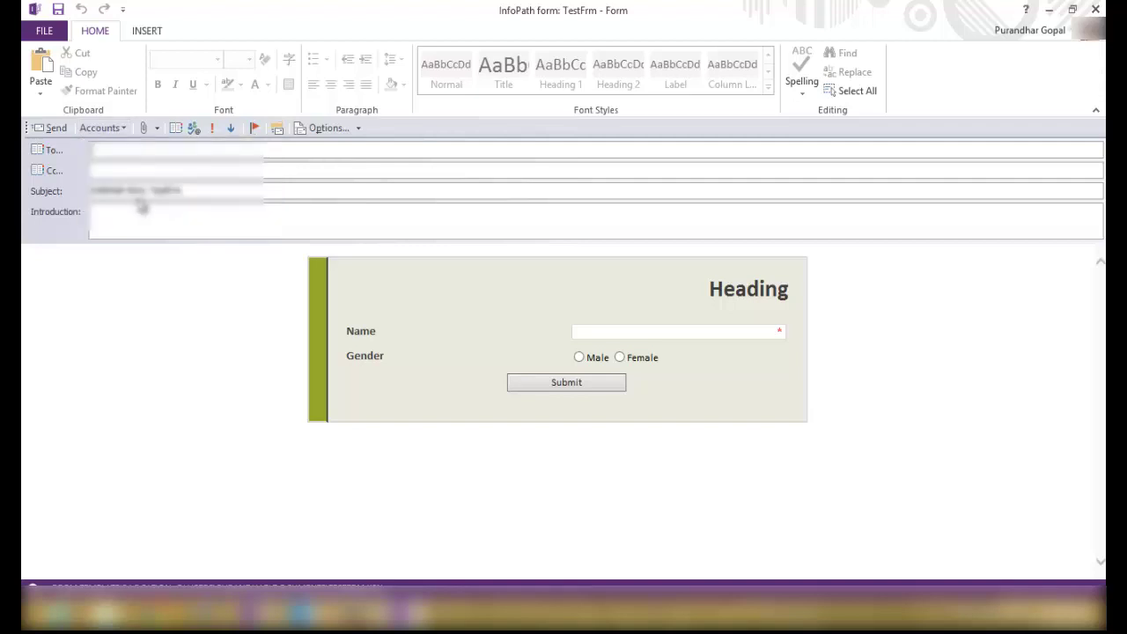
{"action": "left_click", "coordinate": [123, 129]}
{"action": "left_click", "coordinate": [146, 223]}
{"action": "left_click", "coordinate": [101, 128]}
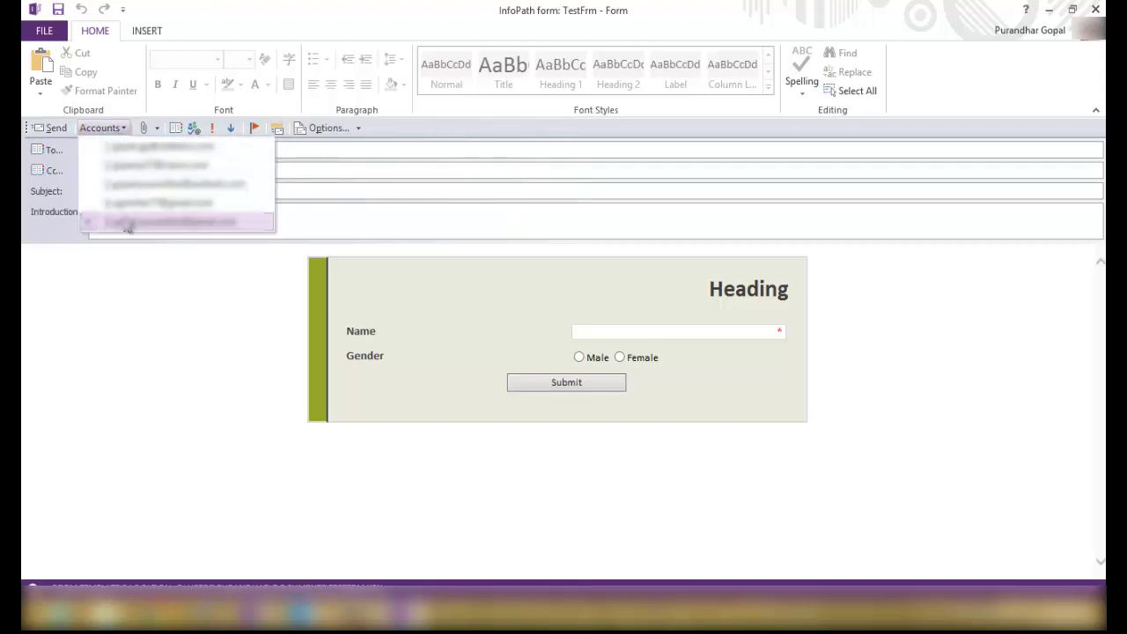
{"action": "left_click", "coordinate": [132, 222]}
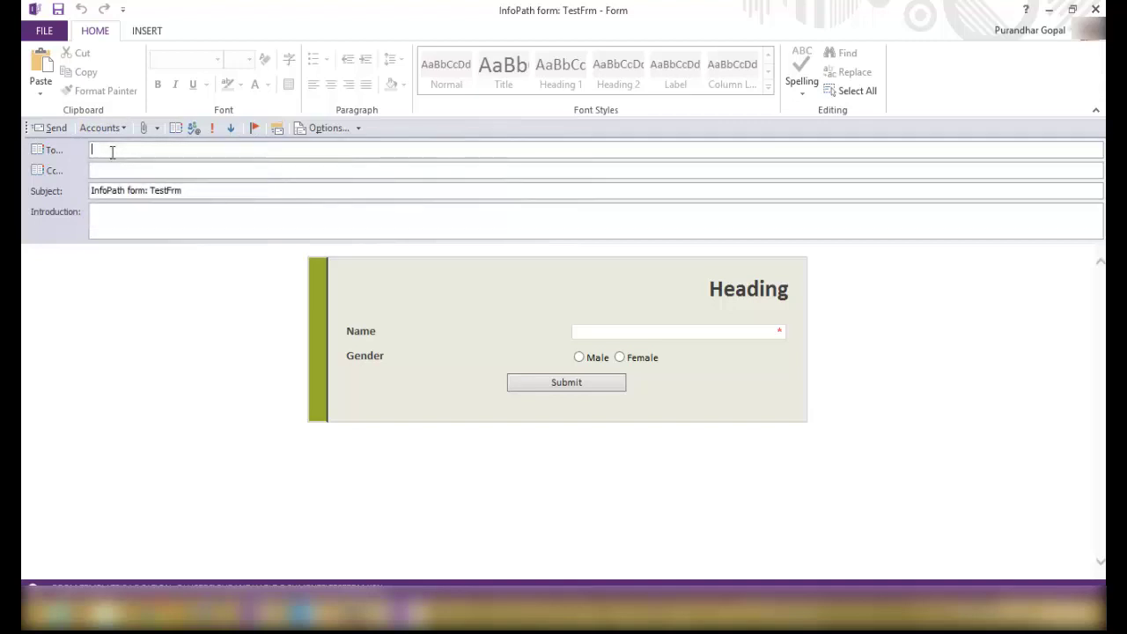
Address the email to the autocompleted recipient suggestion.
{"action": "type", "text": "na"}
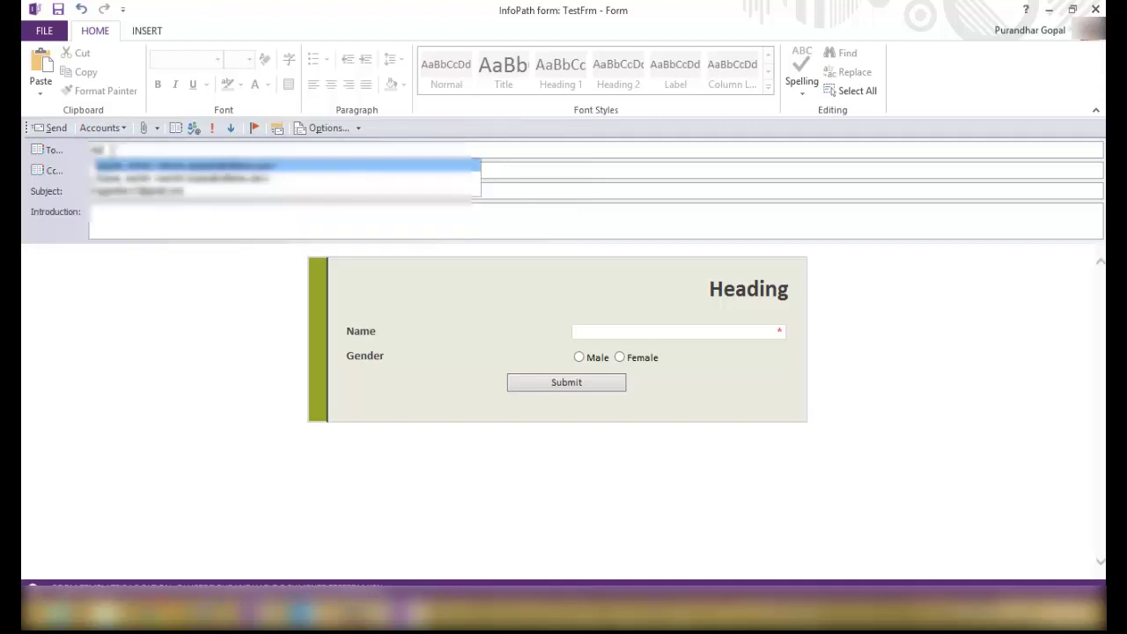
{"action": "key", "text": "Down"}
{"action": "key", "text": "Return"}
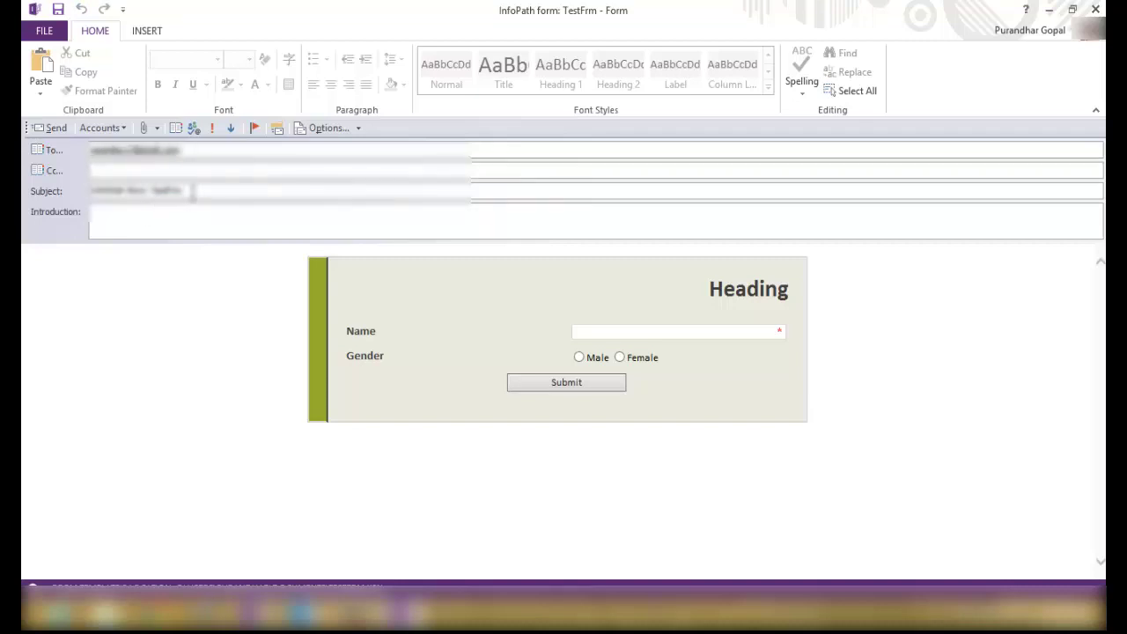
Set subject 'this is regarding the info path 2013' and introduction 'please submit your valuble feedback'.
{"action": "left_click_drag", "start_coordinate": [193, 192], "coordinate": [72, 194]}
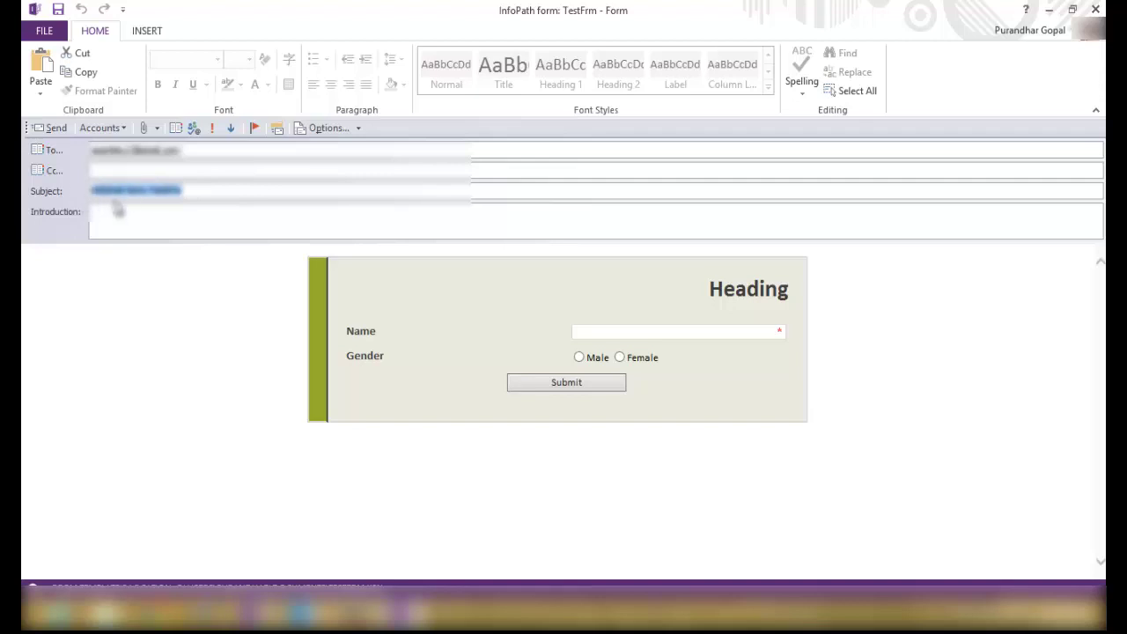
{"action": "type", "text": "this is te"}
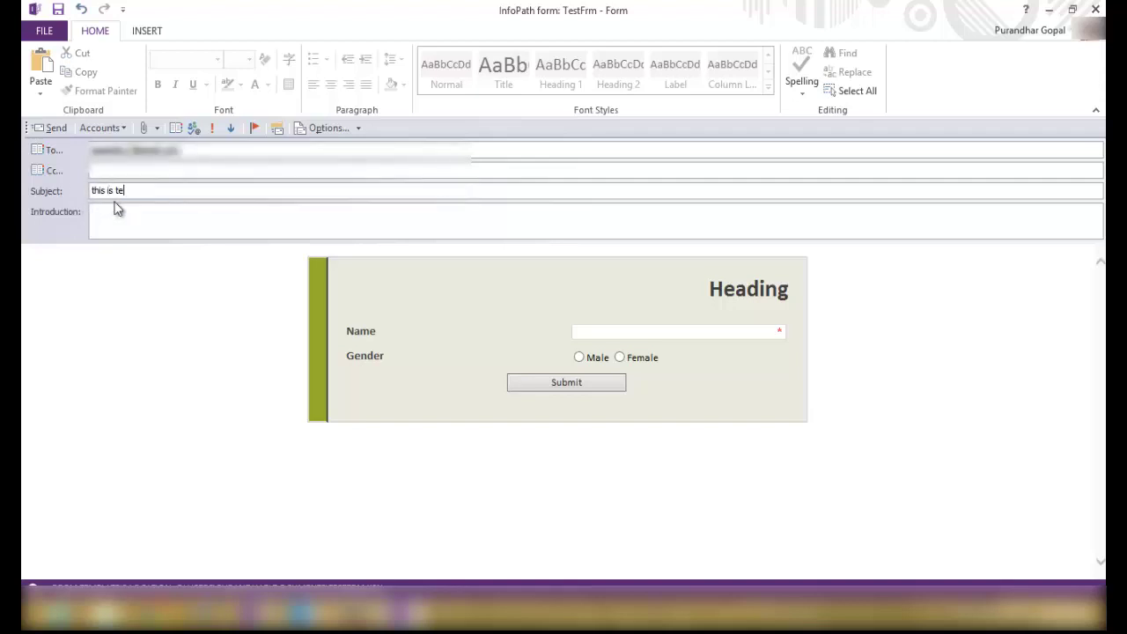
{"action": "type", "text": "sting th e"}
{"action": "key", "text": "BackSpace"}
{"action": "key", "text": "BackSpace"}
{"action": "key", "text": "BackSpace"}
{"action": "key", "text": "BackSpace"}
{"action": "key", "text": "BackSpace"}
{"action": "key", "text": "BackSpace"}
{"action": "key", "text": "BackSpace"}
{"action": "key", "text": "BackSpace"}
{"action": "type", "text": "regarding th einfo"}
{"action": "key", "text": "BackSpace"}
{"action": "key", "text": "BackSpace"}
{"action": "key", "text": "BackSpace"}
{"action": "type", "text": "he info path 2013"}
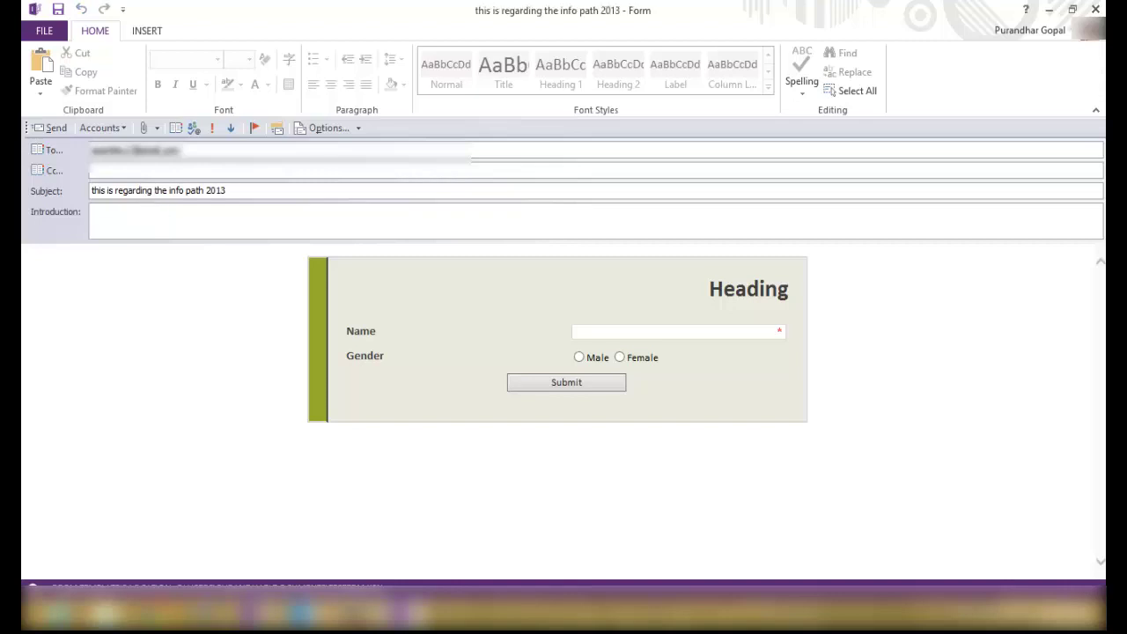
{"action": "type", "text": "please"}
{"action": "type", "text": "submi"}
{"action": "type", "text": "t your valuble "}
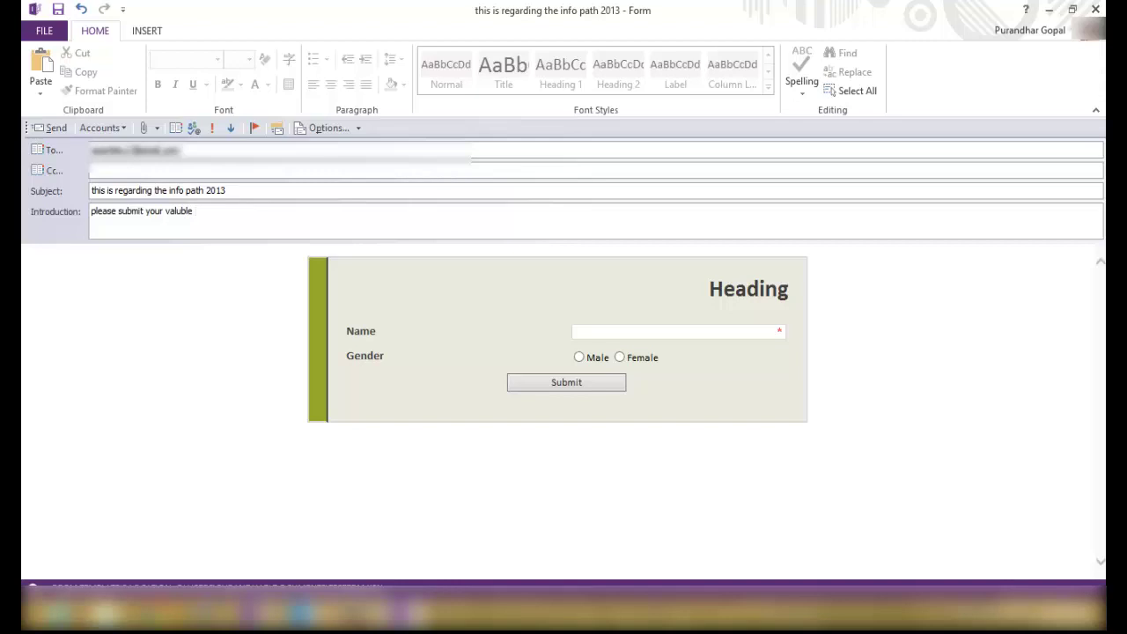
{"action": "type", "text": "feedback"}
Send the form email, proceeding past the validation warning.
{"action": "left_click", "coordinate": [46, 131]}
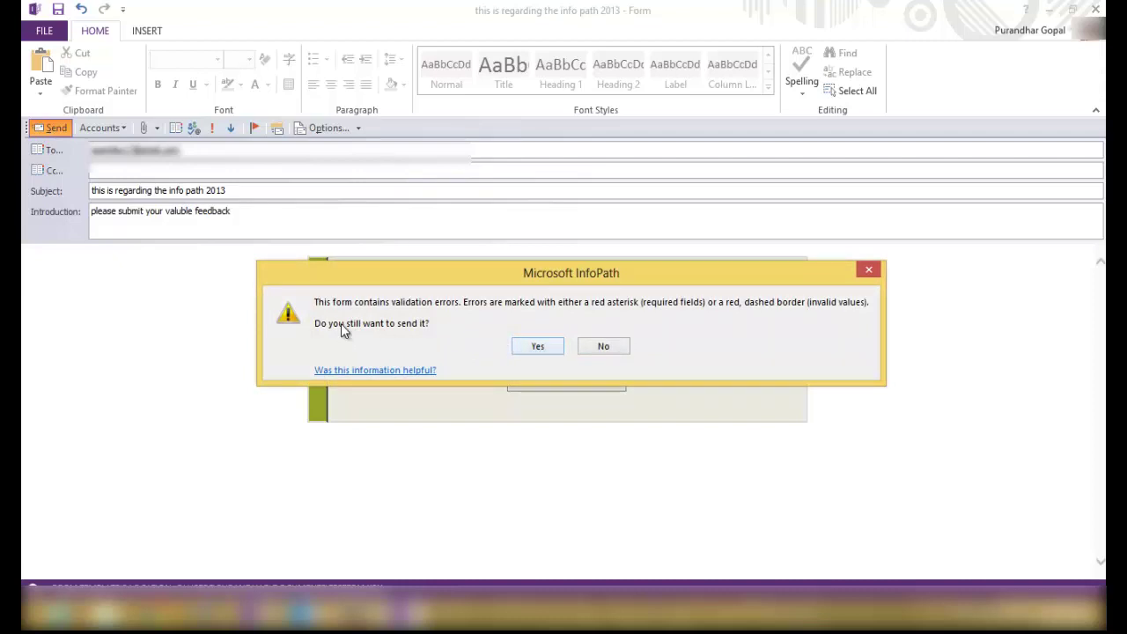
{"action": "left_click_drag", "start_coordinate": [466, 277], "coordinate": [417, 142]}
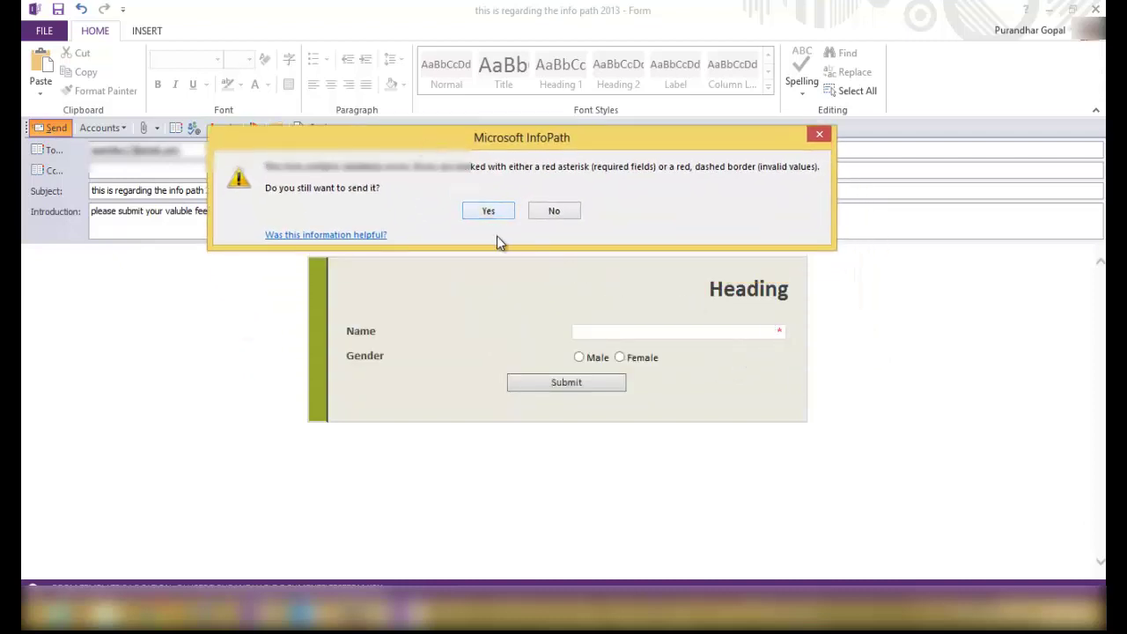
{"action": "left_click", "coordinate": [494, 214]}
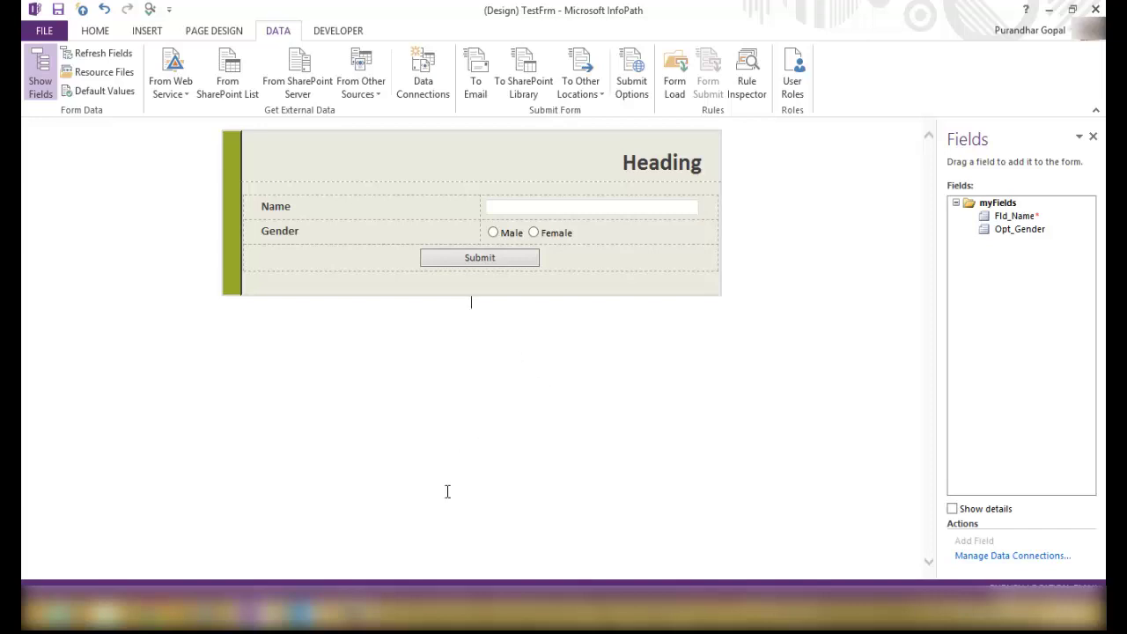
Switch to Outlook and open the feedback form from the top inbox message.
{"action": "mouse_move", "coordinate": [305, 608]}
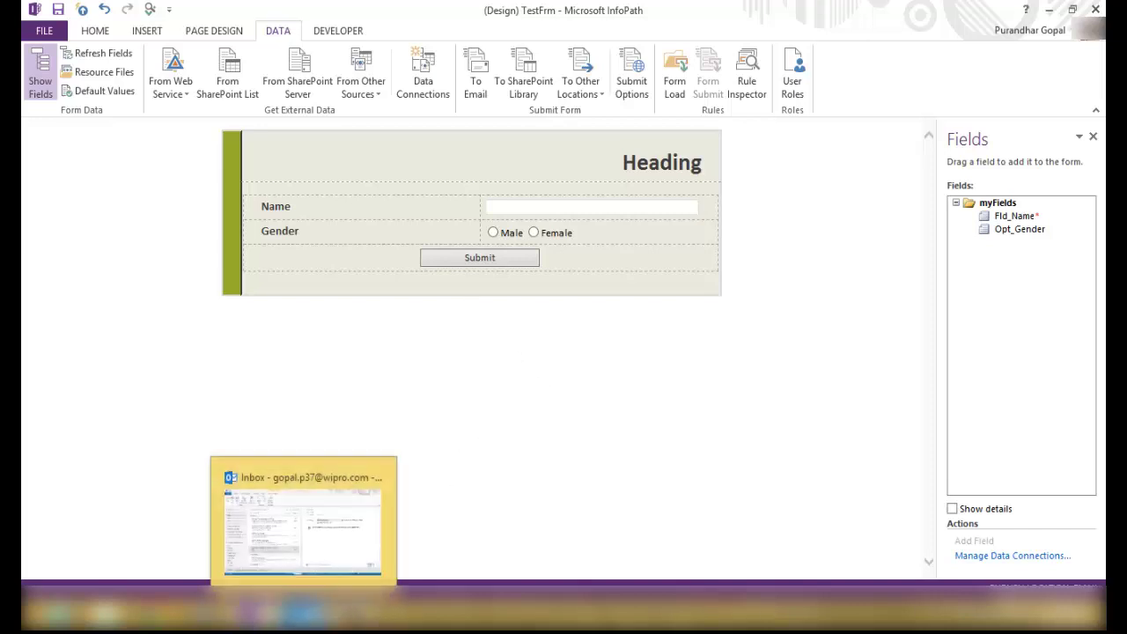
{"action": "left_click", "coordinate": [304, 524]}
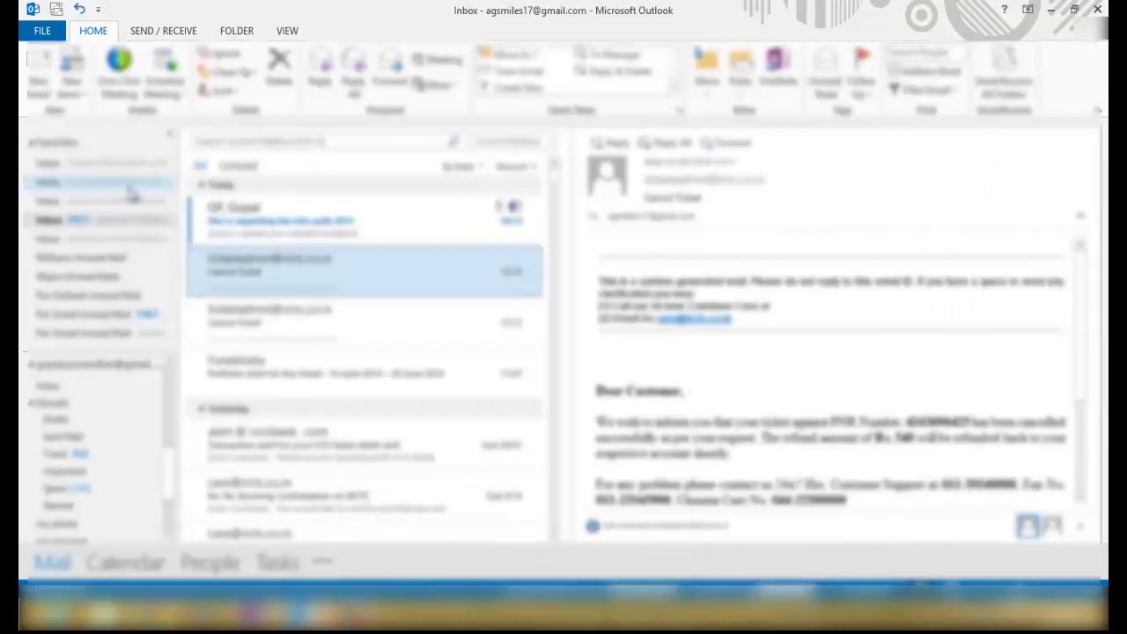
{"action": "double_click", "coordinate": [420, 234]}
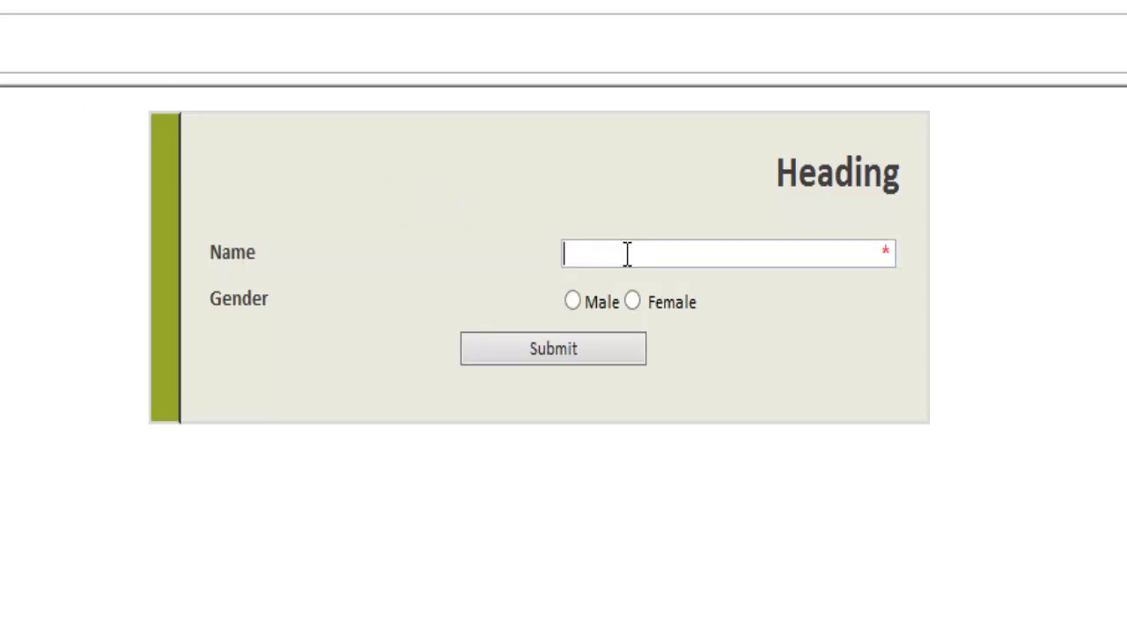
Enter a name, choose Male, submit and send the form, then close it unsaved.
{"action": "type", "text": "Gopal"}
{"action": "left_click", "coordinate": [573, 302]}
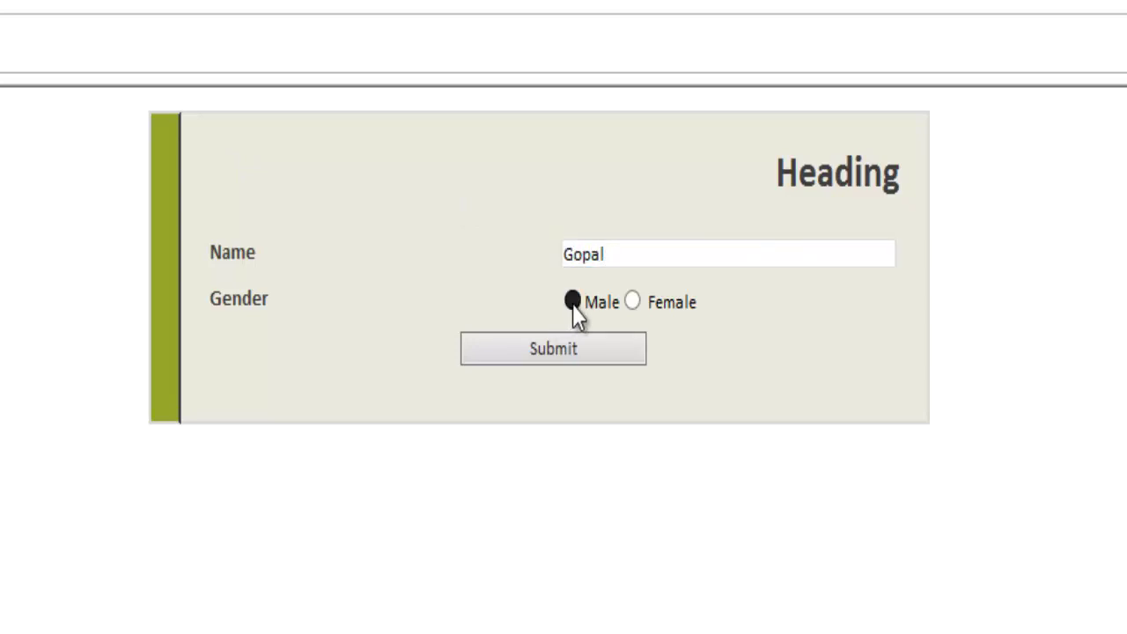
{"action": "left_click", "coordinate": [576, 351]}
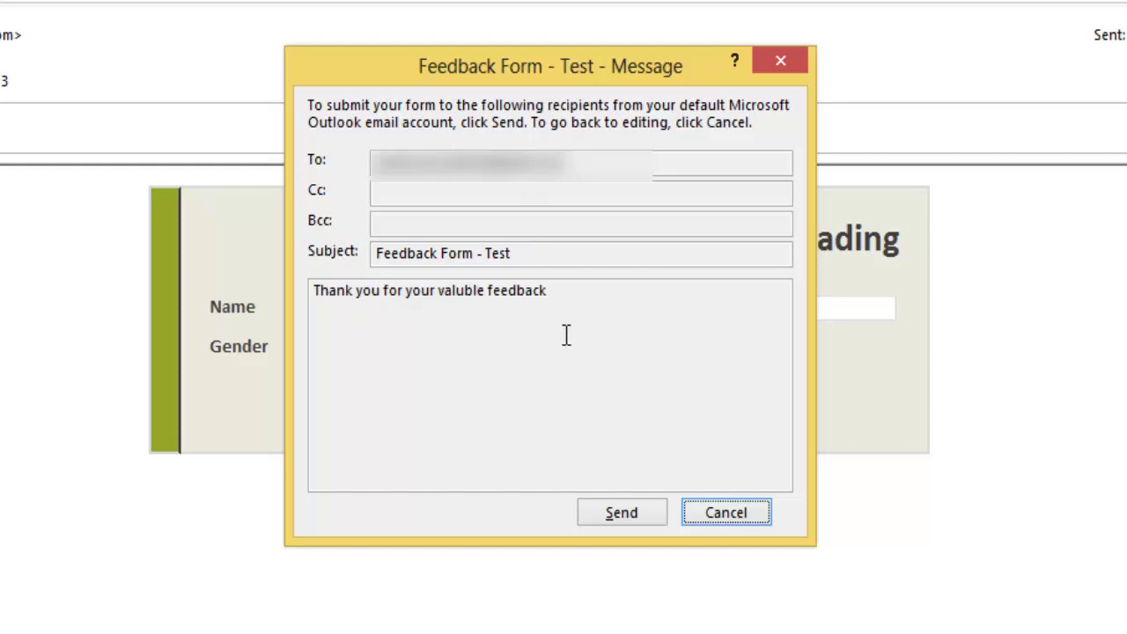
{"action": "left_click", "coordinate": [626, 521]}
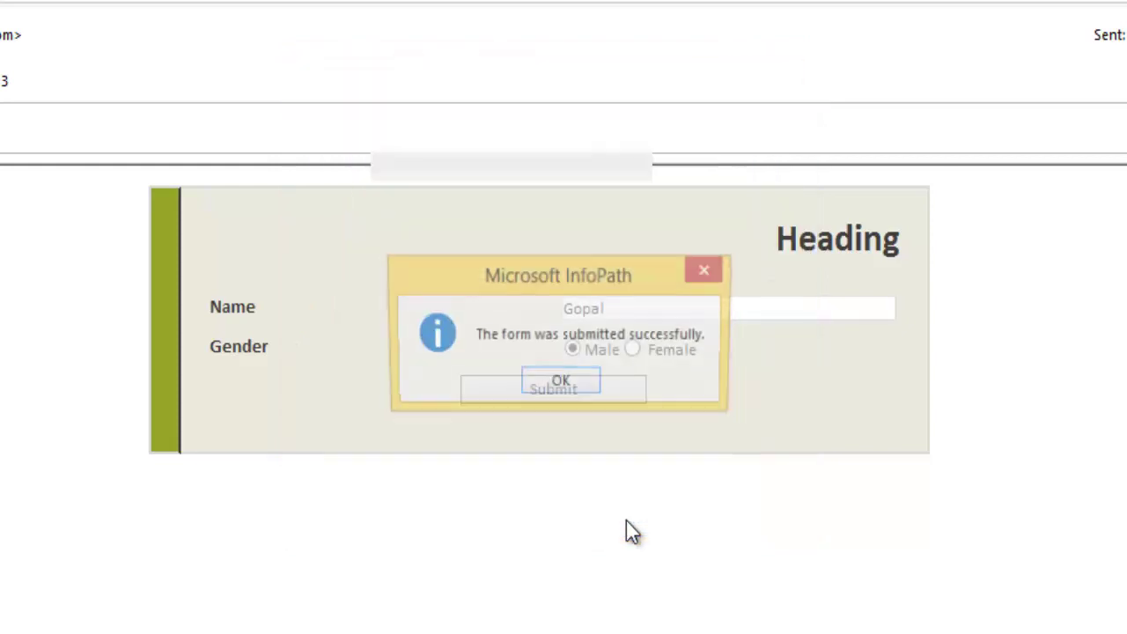
{"action": "left_click", "coordinate": [563, 389]}
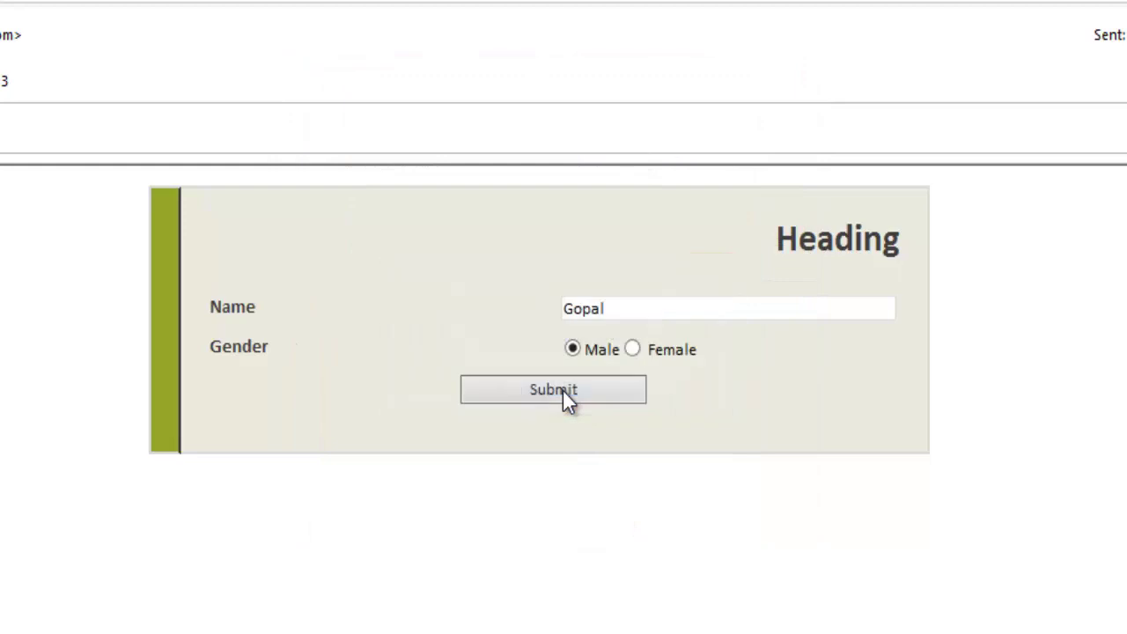
{"action": "left_click", "coordinate": [612, 365]}
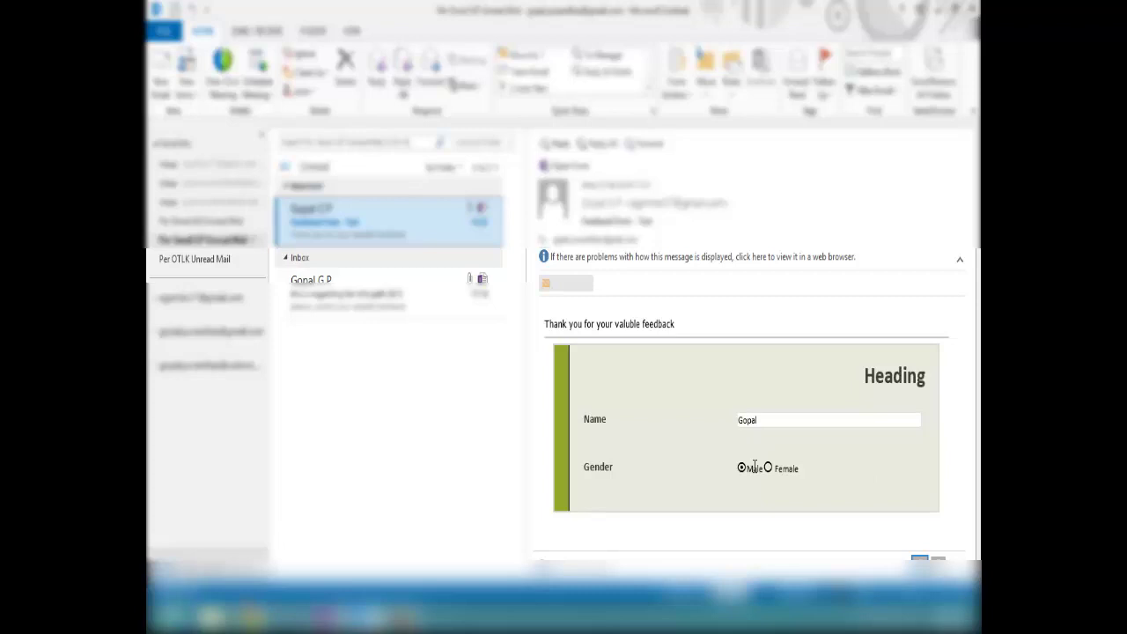
Export the received feedback message via Form Actions > Export Forms to Excel.
{"action": "right_click", "coordinate": [361, 236]}
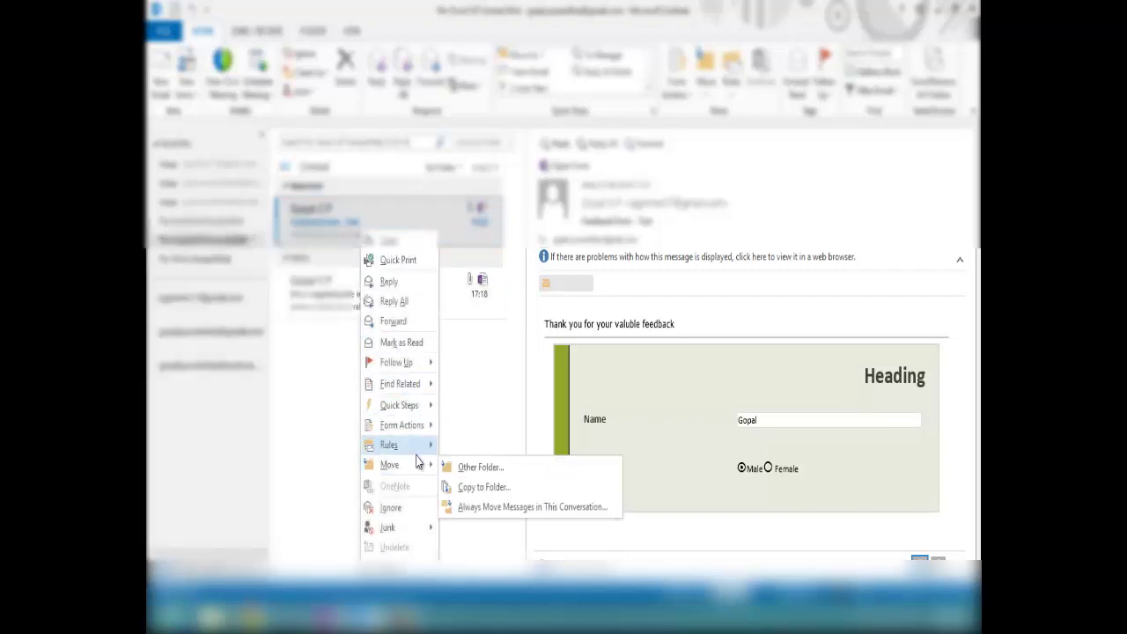
{"action": "mouse_move", "coordinate": [420, 476]}
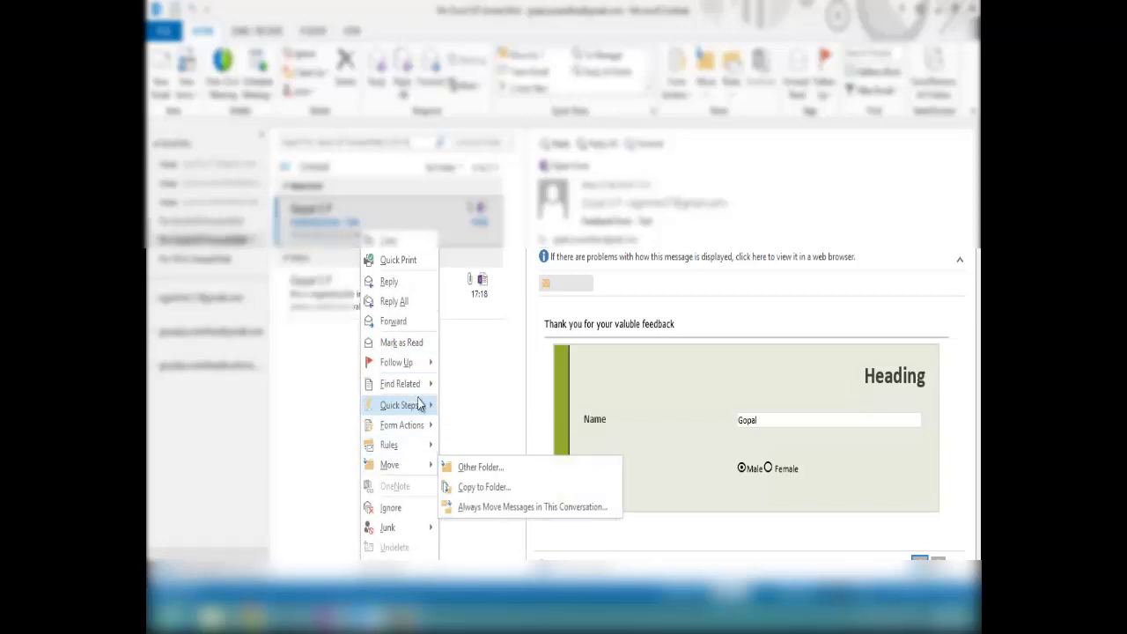
{"action": "mouse_move", "coordinate": [422, 426]}
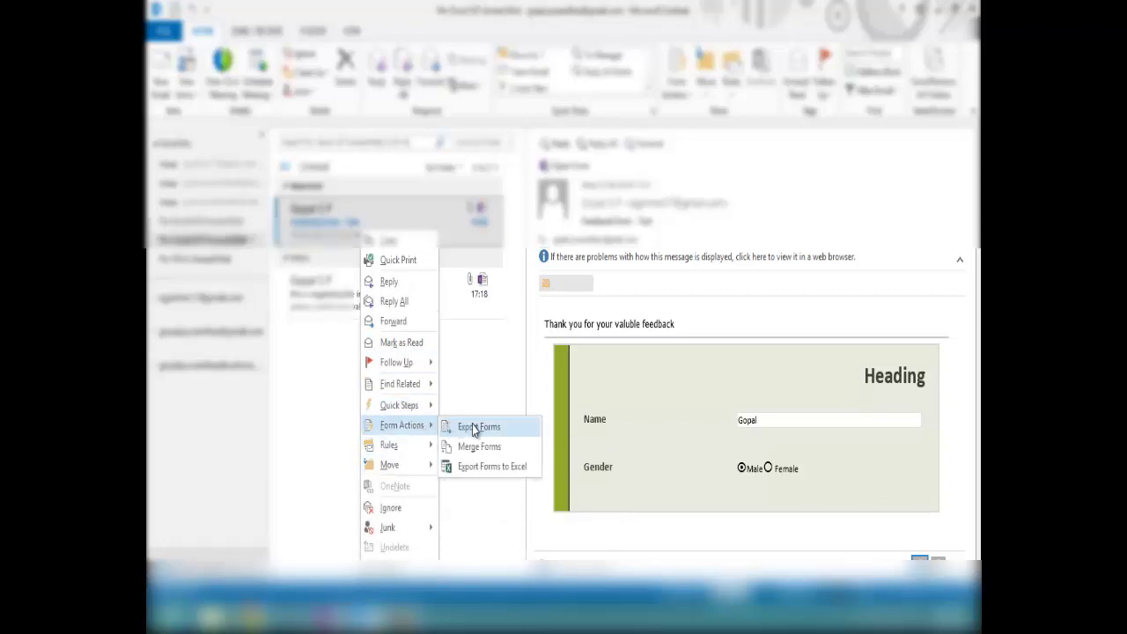
{"action": "left_click", "coordinate": [483, 471]}
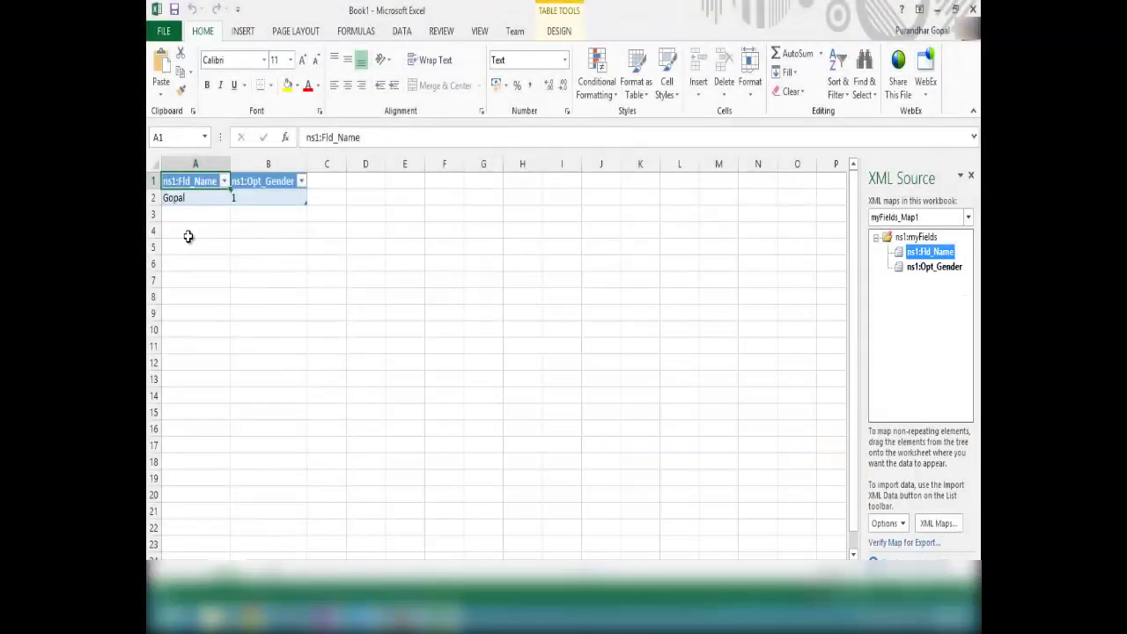
Inspect the exported name in A2 and gender value 1 in B2, then close Book1 without saving.
{"action": "left_click", "coordinate": [189, 233]}
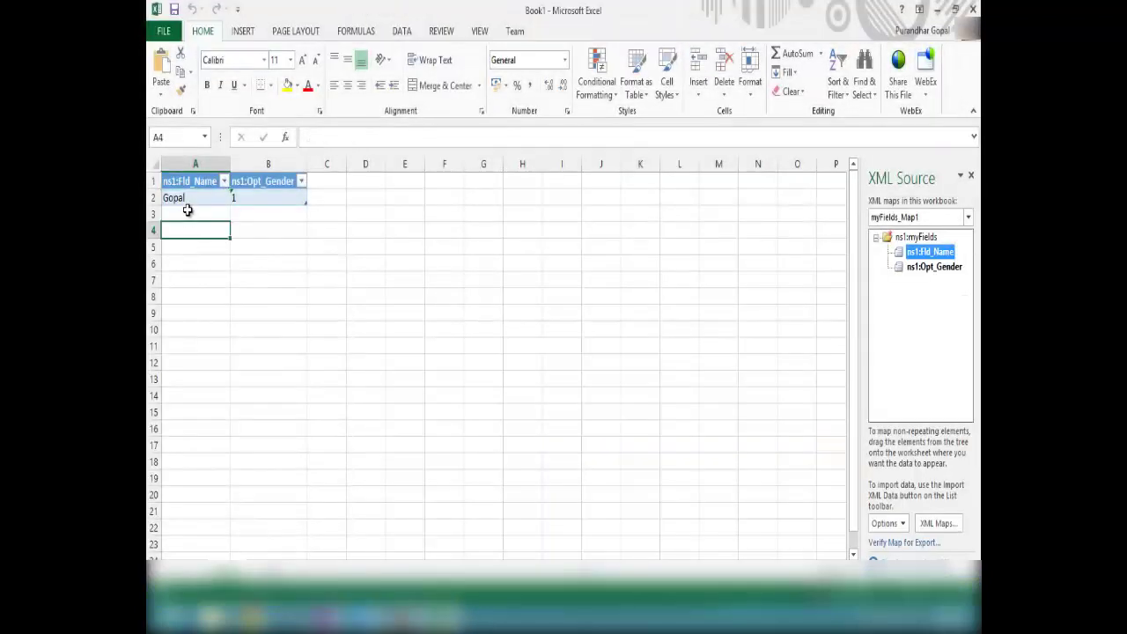
{"action": "left_click", "coordinate": [188, 211]}
{"action": "left_click", "coordinate": [189, 196]}
{"action": "left_click", "coordinate": [256, 199]}
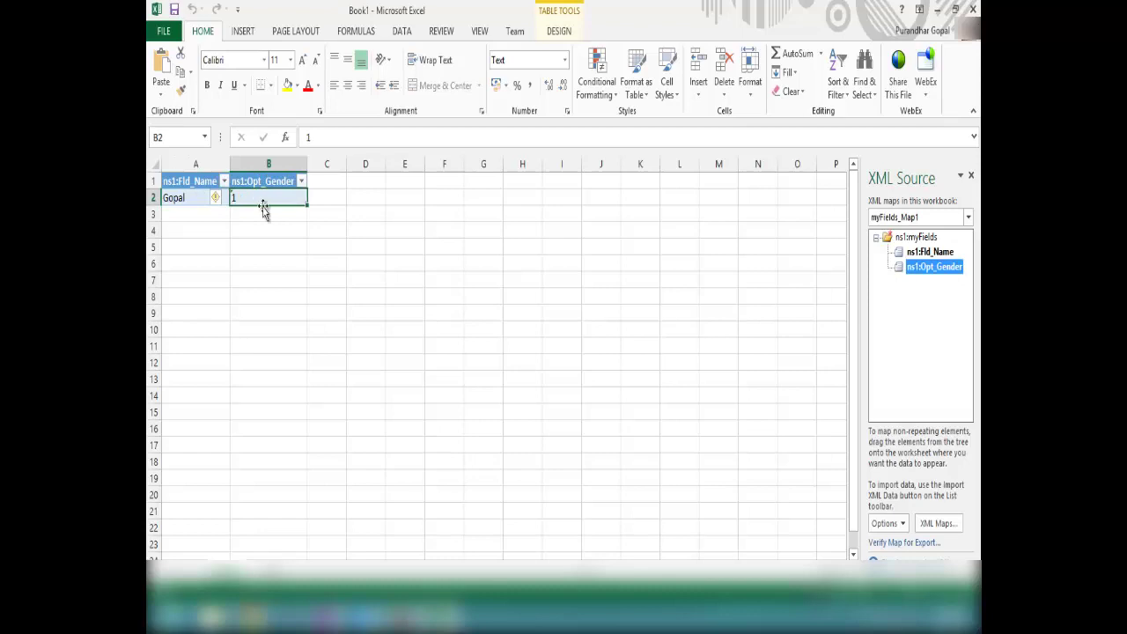
{"action": "left_click", "coordinate": [265, 214]}
{"action": "left_click", "coordinate": [260, 198]}
{"action": "left_click_drag", "start_coordinate": [195, 214], "coordinate": [195, 395]}
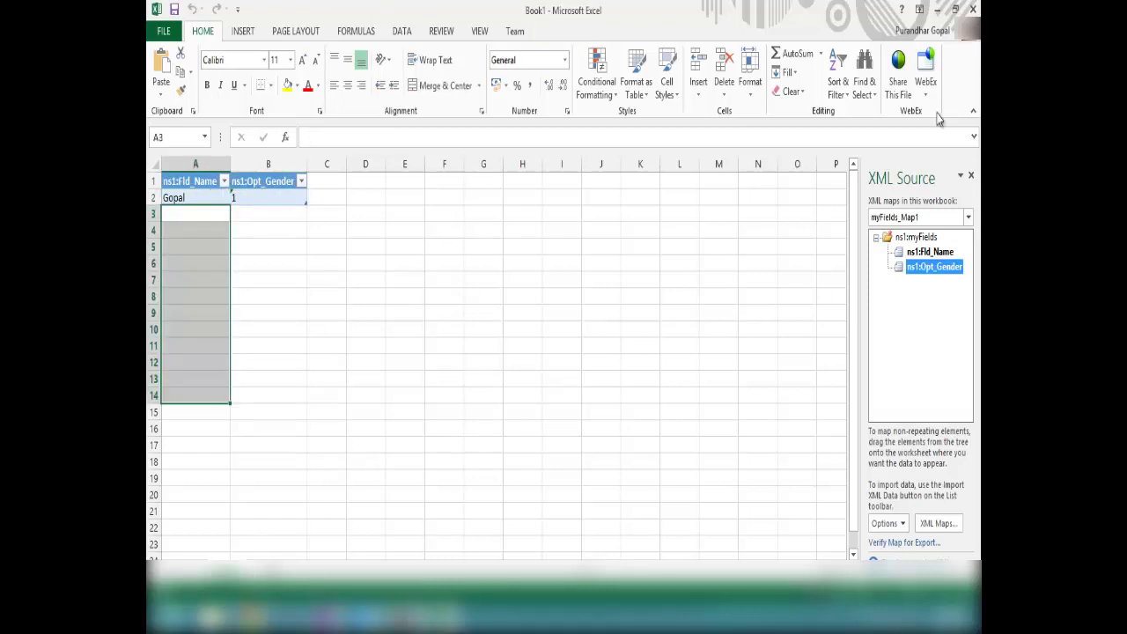
{"action": "left_click", "coordinate": [973, 9]}
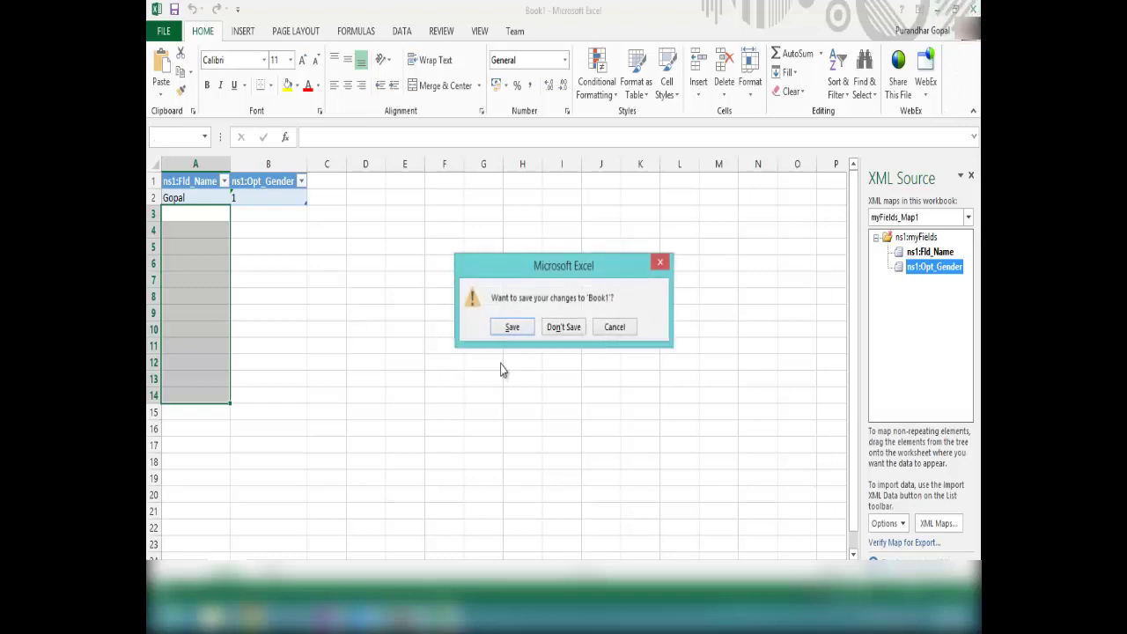
{"action": "left_click", "coordinate": [553, 330]}
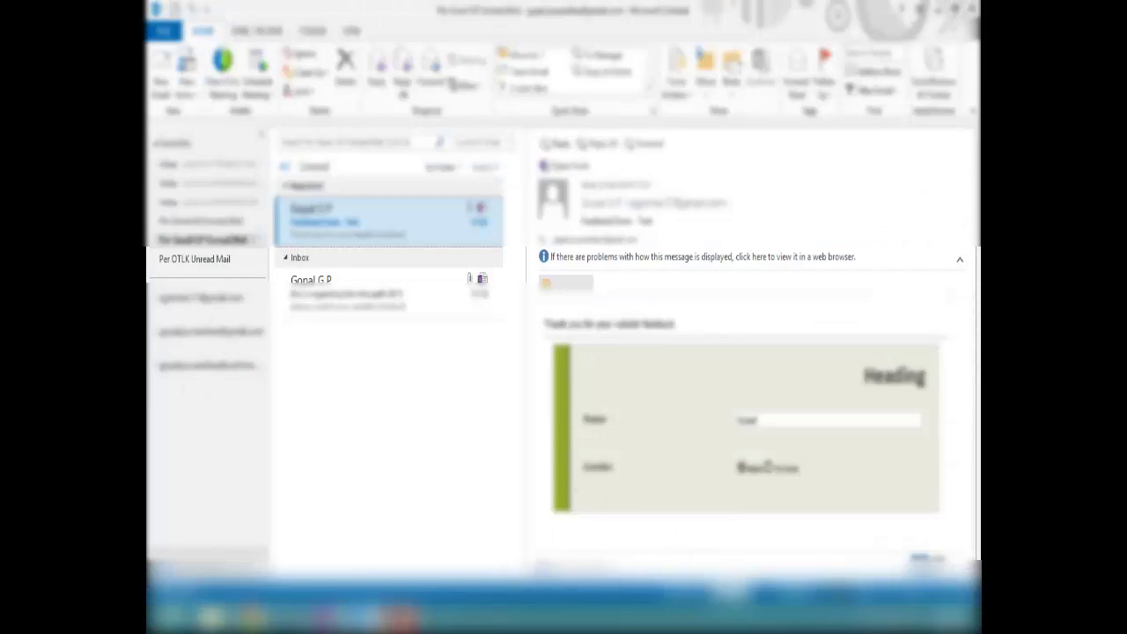
Select both Feedback Form - Test mails, export them to Excel, and check the two response rows.
{"action": "left_click", "coordinate": [401, 617]}
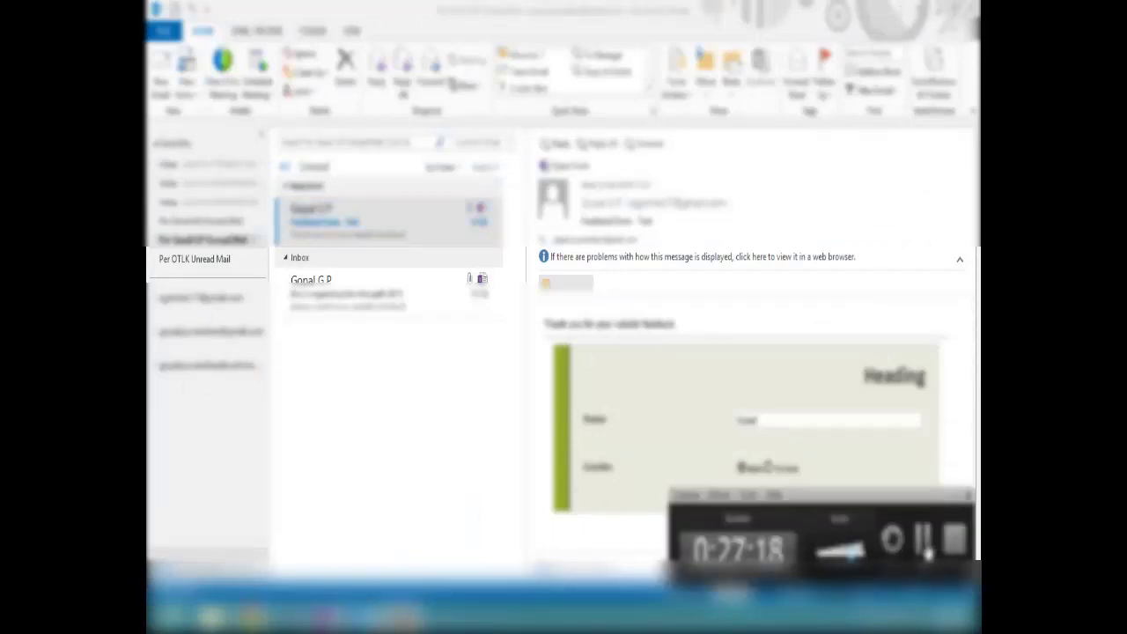
{"action": "left_click", "coordinate": [924, 542]}
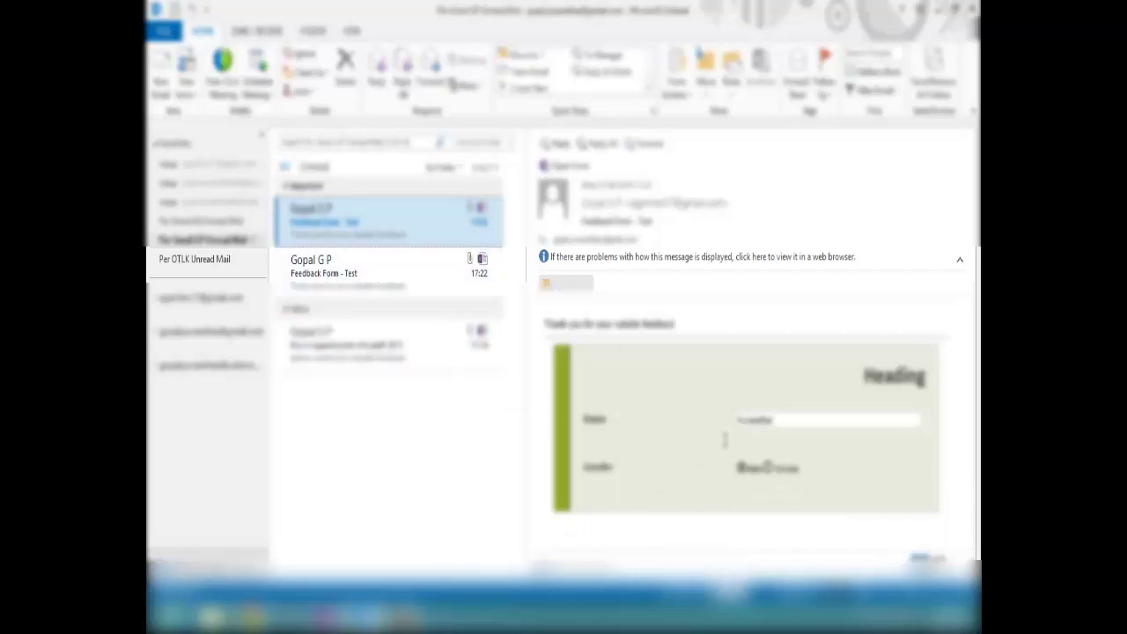
{"action": "left_click", "coordinate": [344, 259], "text": "ctrl"}
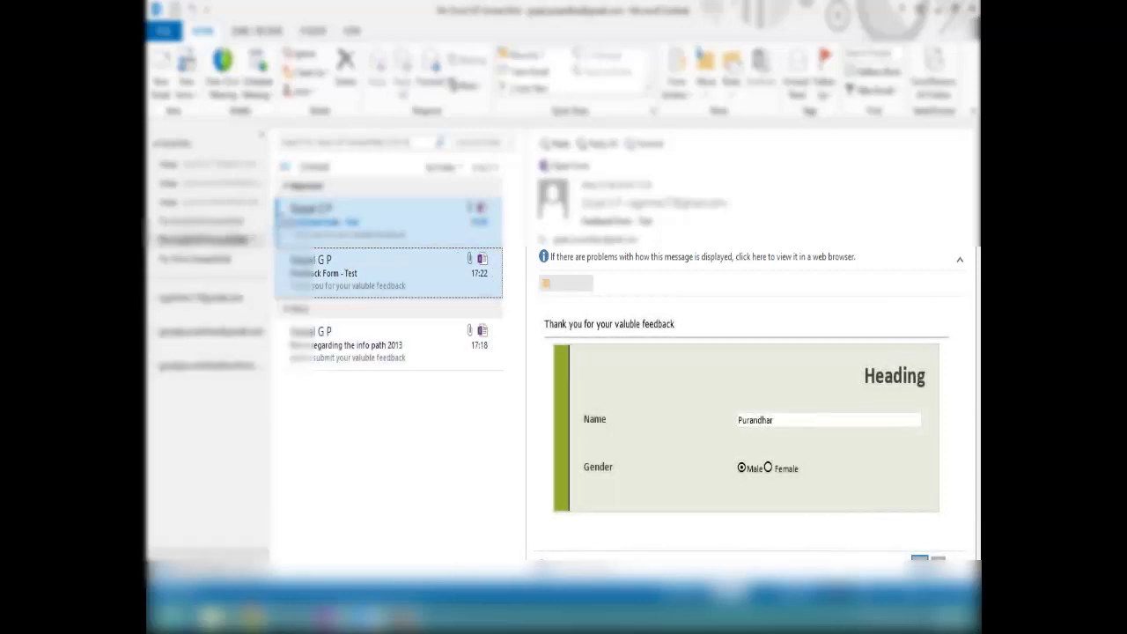
{"action": "right_click", "coordinate": [322, 276]}
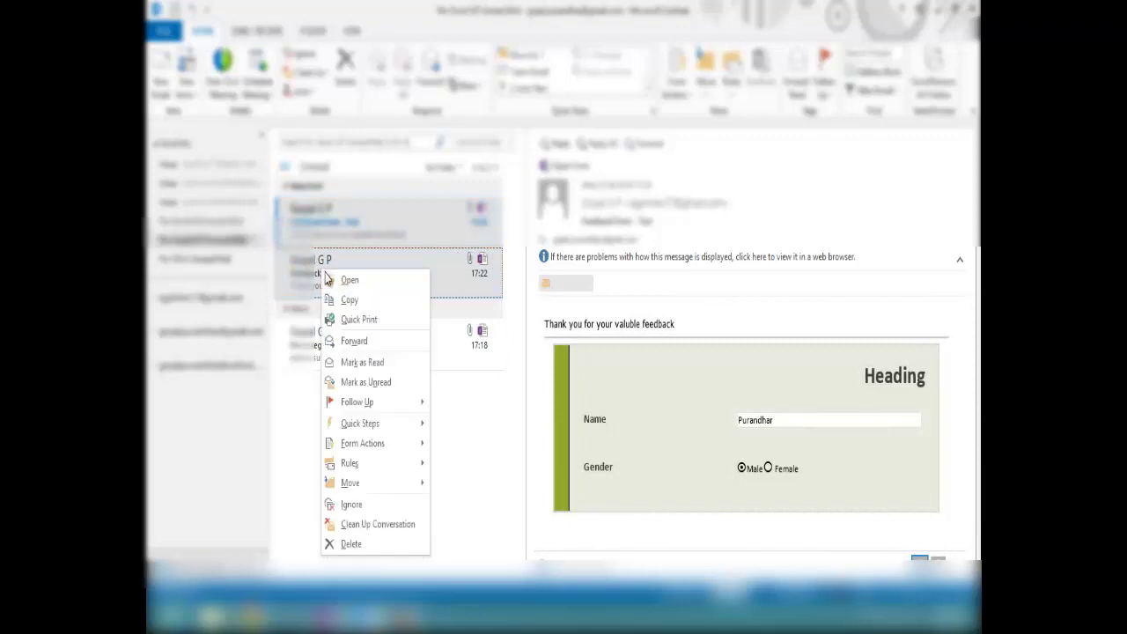
{"action": "mouse_move", "coordinate": [376, 449]}
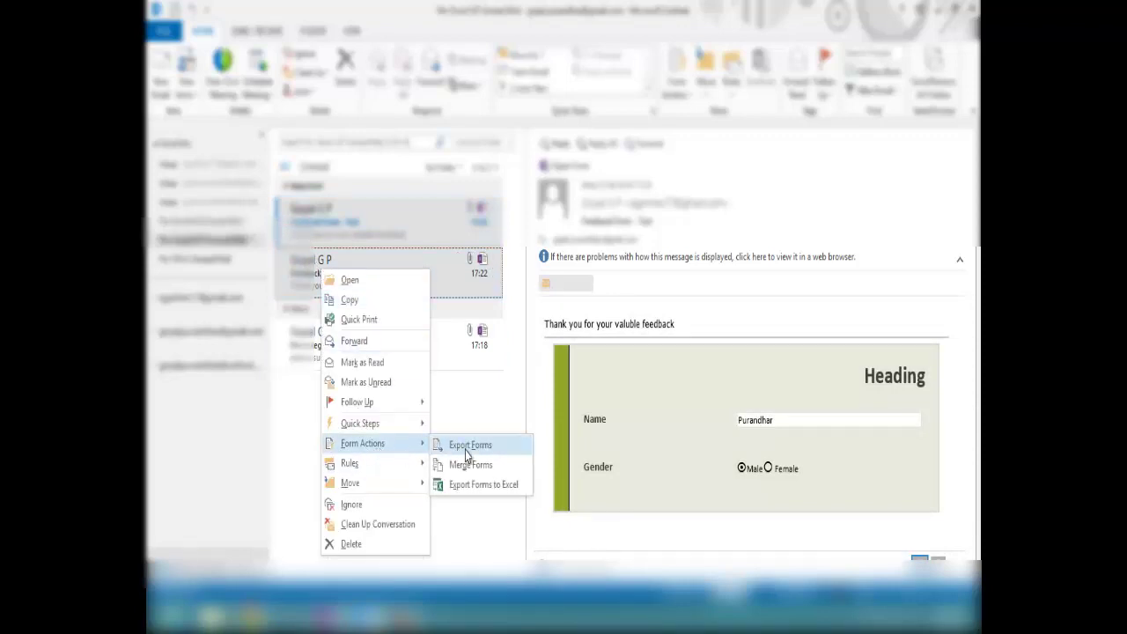
{"action": "left_click", "coordinate": [476, 486]}
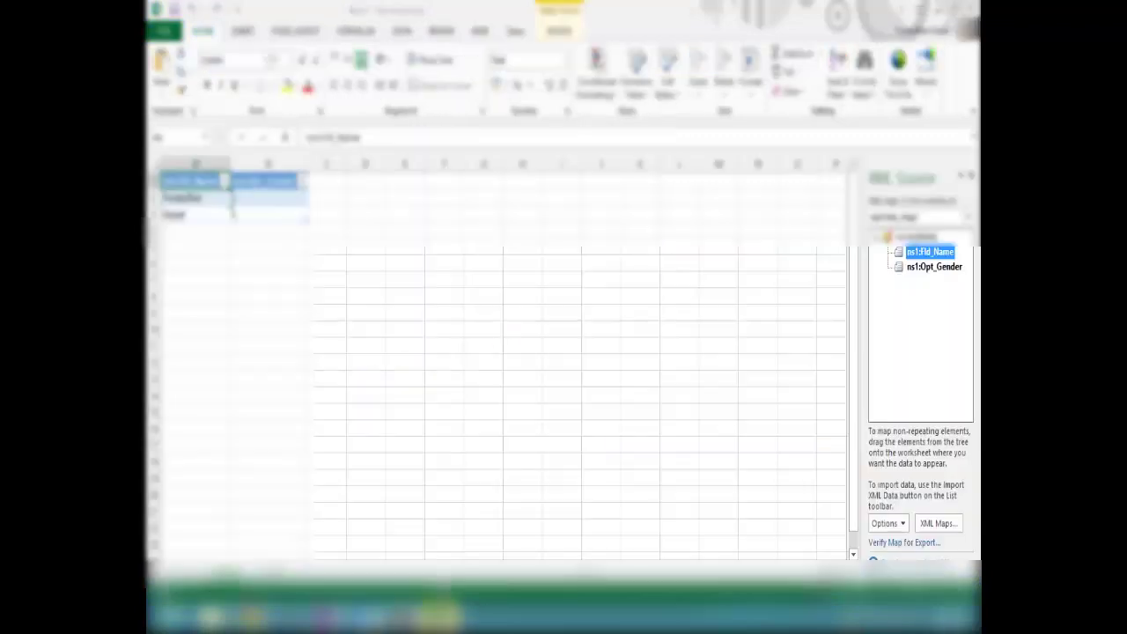
{"action": "left_click", "coordinate": [184, 280]}
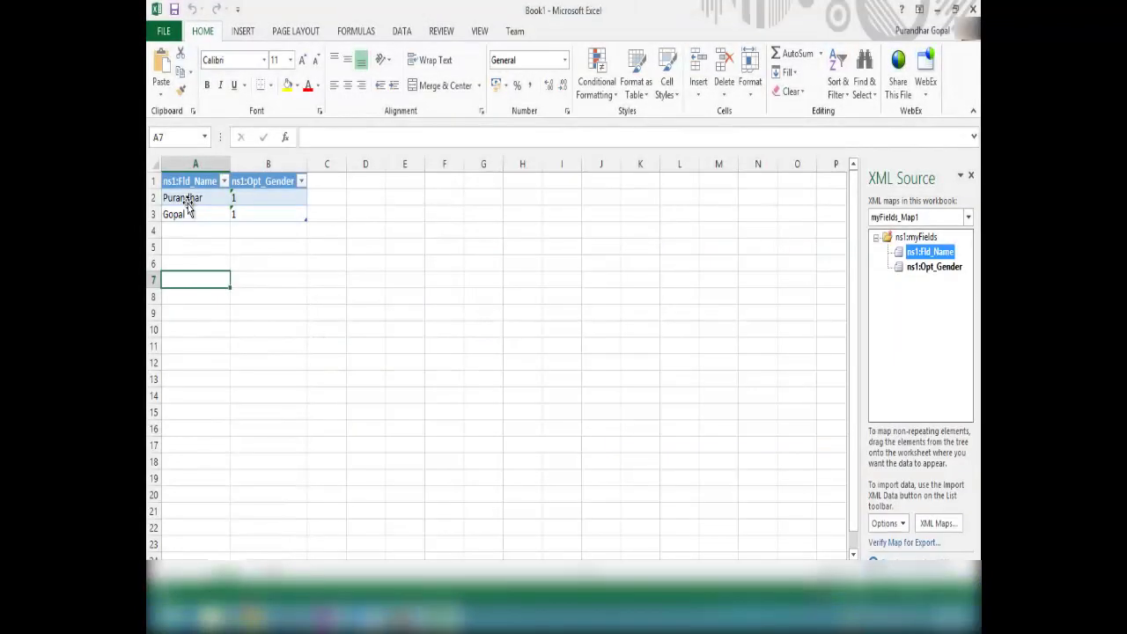
{"action": "left_click", "coordinate": [187, 214]}
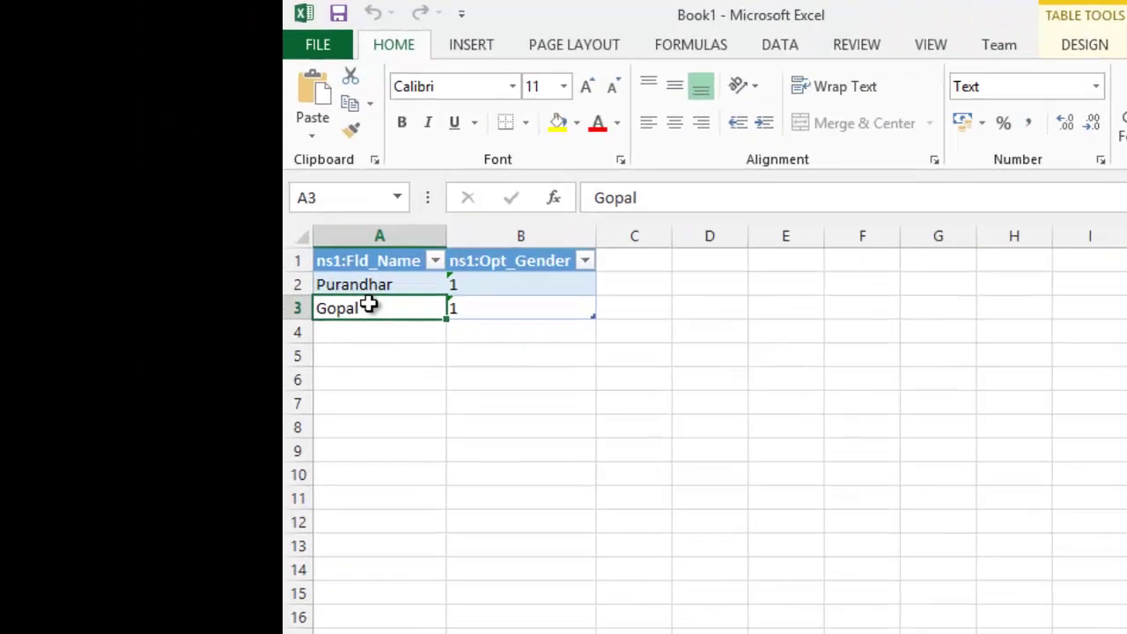